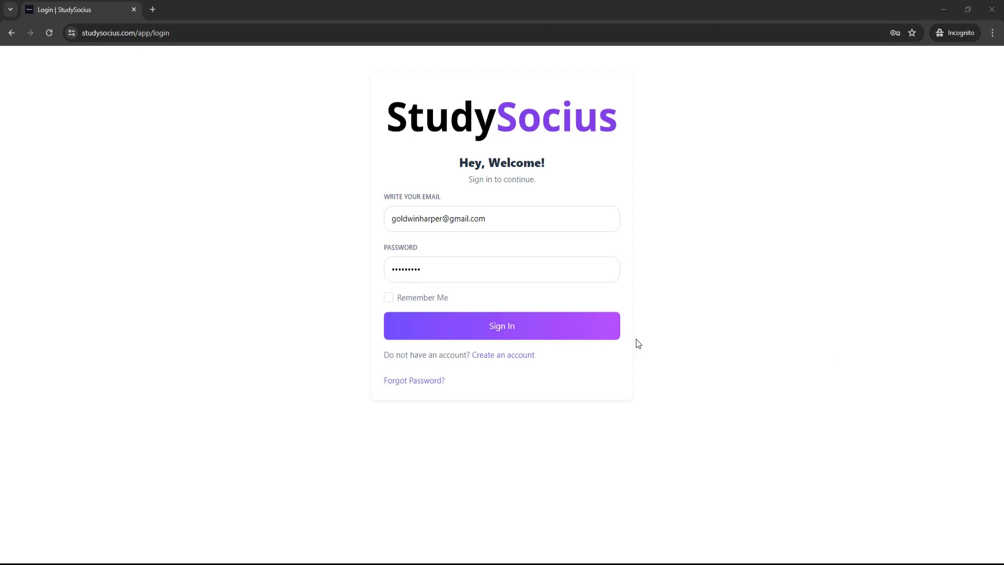
Step: Sign in with the credentials already filled in and look over the dashboard down to the recent notes
{"action": "left_click", "coordinate": [579, 334]}
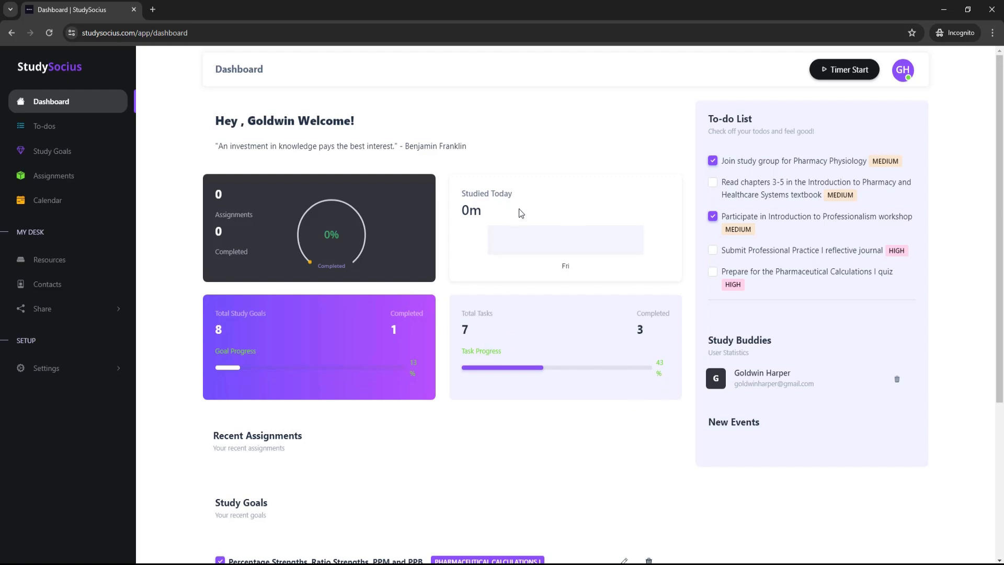
{"action": "mouse_move", "coordinate": [540, 226]}
{"action": "scroll", "coordinate": [470, 261], "scroll_direction": "down", "scroll_amount": 3}
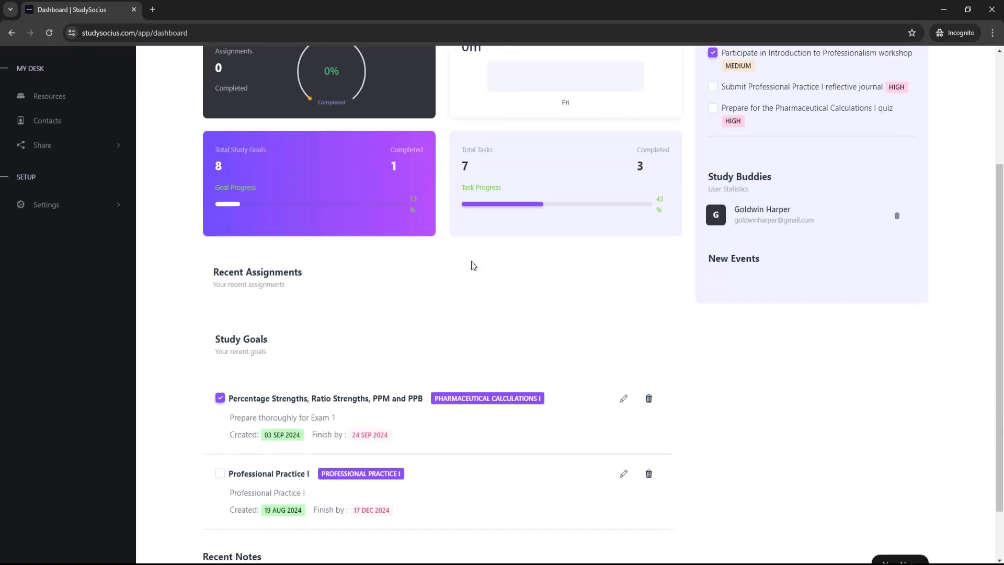
{"action": "scroll", "coordinate": [473, 267], "scroll_direction": "down", "scroll_amount": 2}
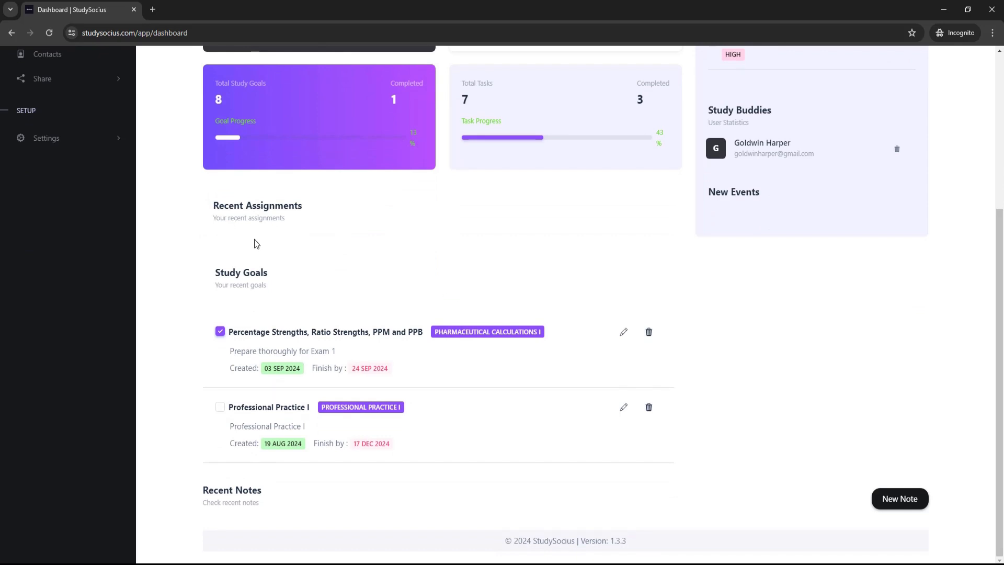
{"action": "scroll", "coordinate": [408, 282], "scroll_direction": "up", "scroll_amount": 4}
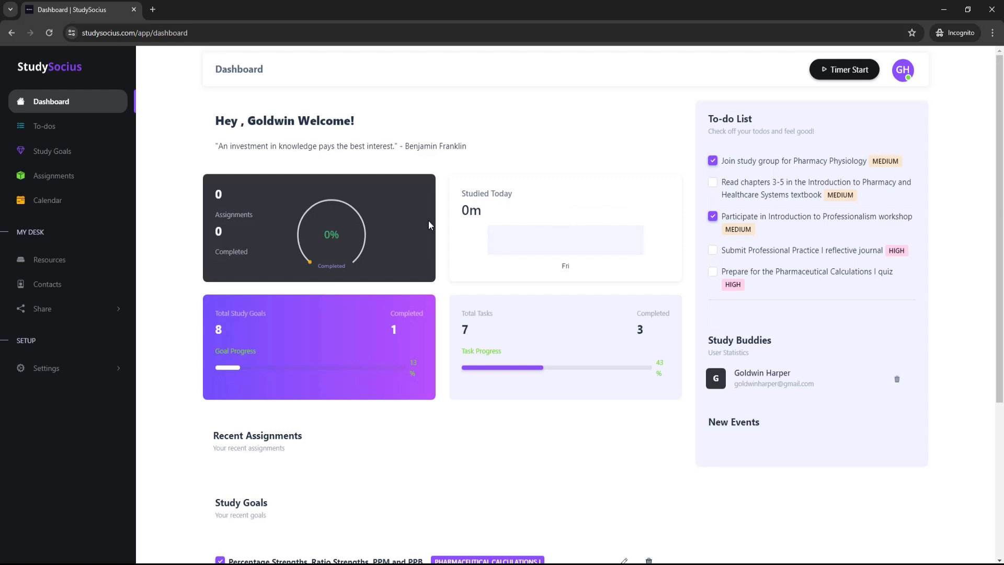
Step: Start a new assignment titled "Case Study Analysis for Pharmaceutical Dosage Forms I"
{"action": "left_click", "coordinate": [54, 180]}
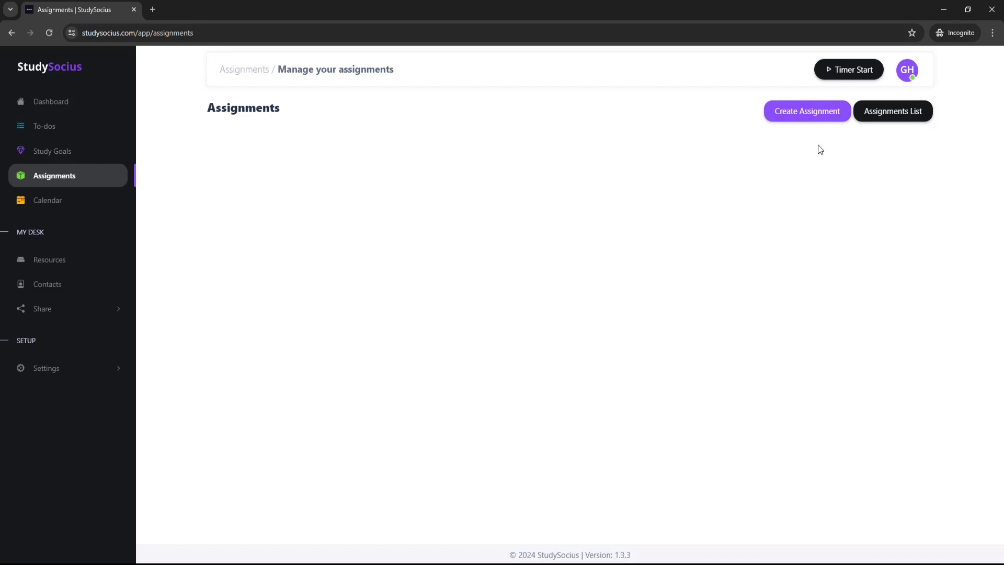
{"action": "left_click", "coordinate": [816, 118]}
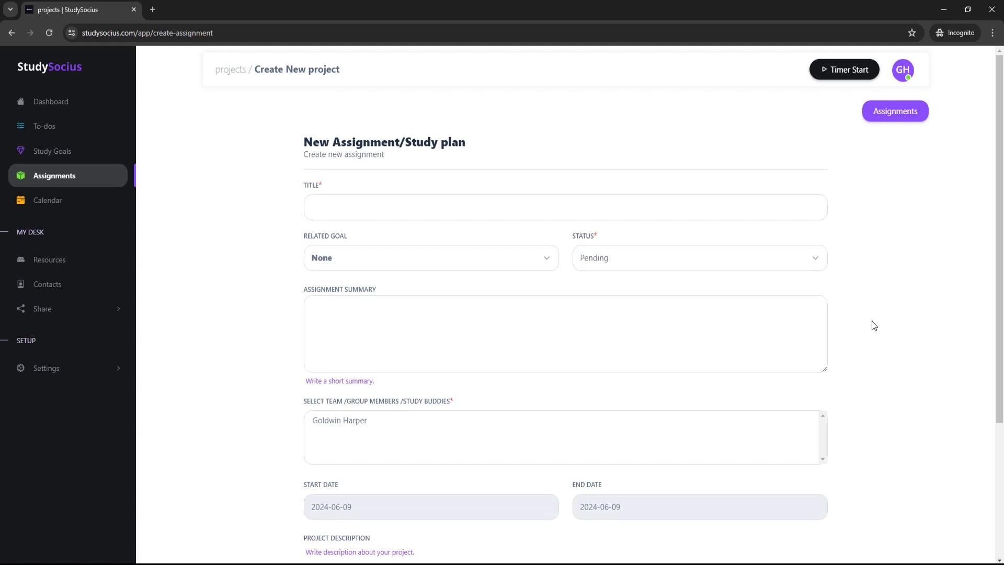
{"action": "scroll", "coordinate": [877, 323], "scroll_direction": "down", "scroll_amount": 1}
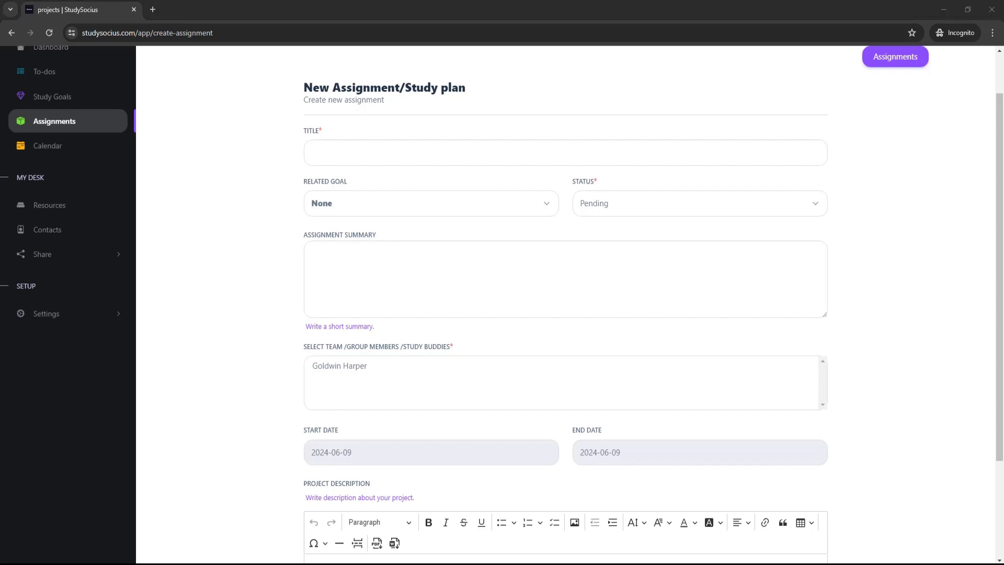
{"action": "left_click", "coordinate": [389, 159]}
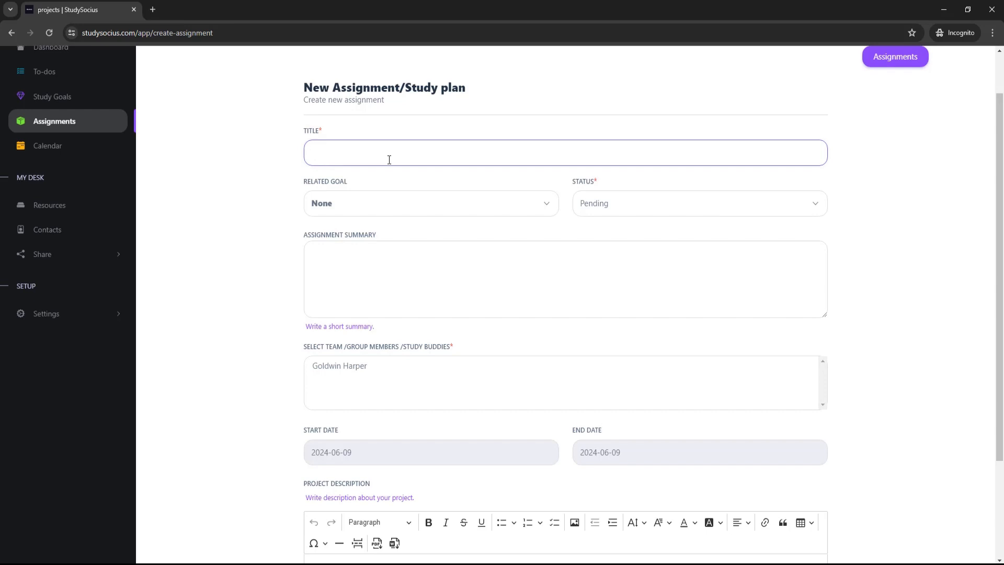
{"action": "type", "text": "Case Study Analysis for Pharmaceutical Dosage Forms I"}
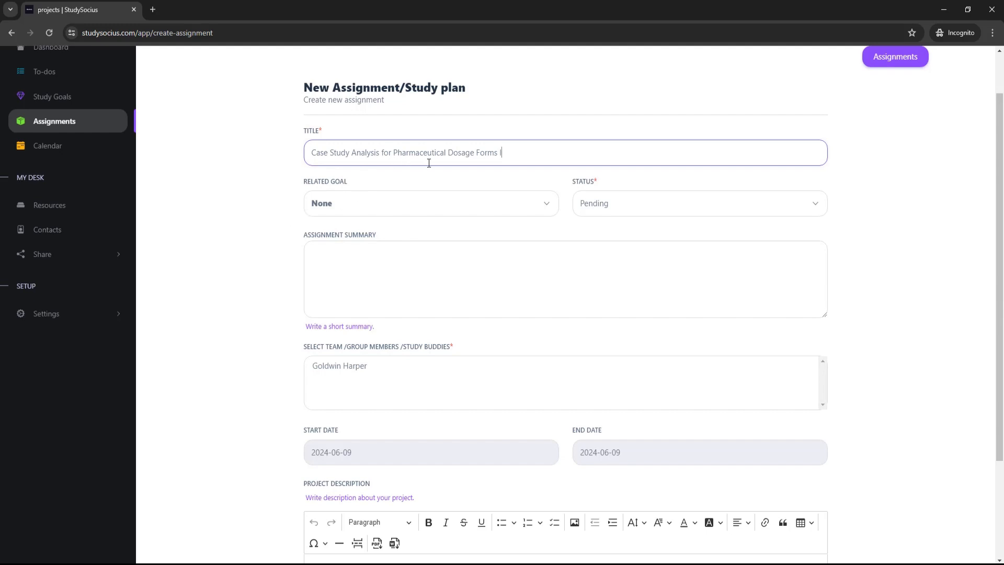
Step: Set the assignment's related goal to Pharmaceutical Dosage Forms I and its status to Pending
{"action": "left_click", "coordinate": [432, 207]}
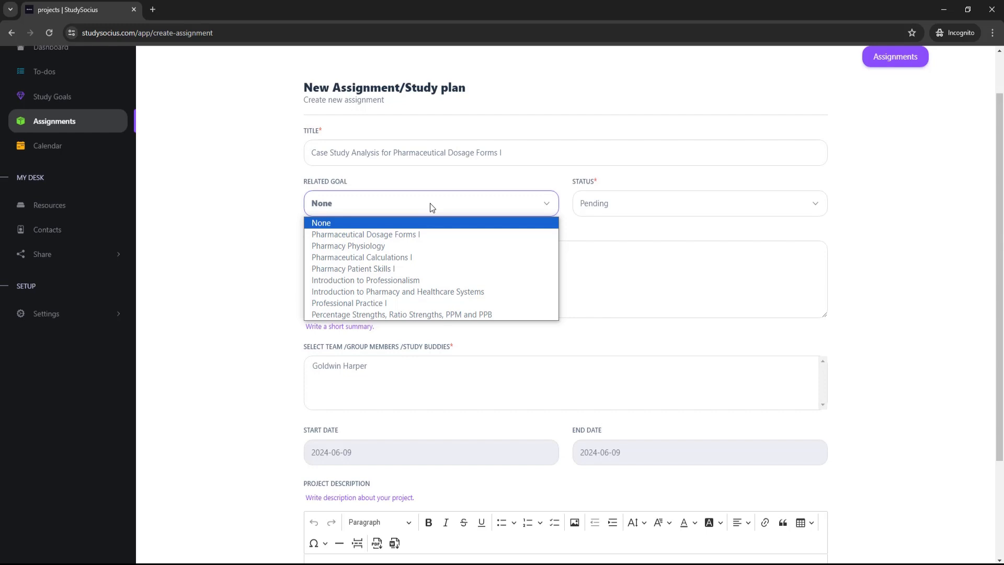
{"action": "left_click", "coordinate": [418, 239]}
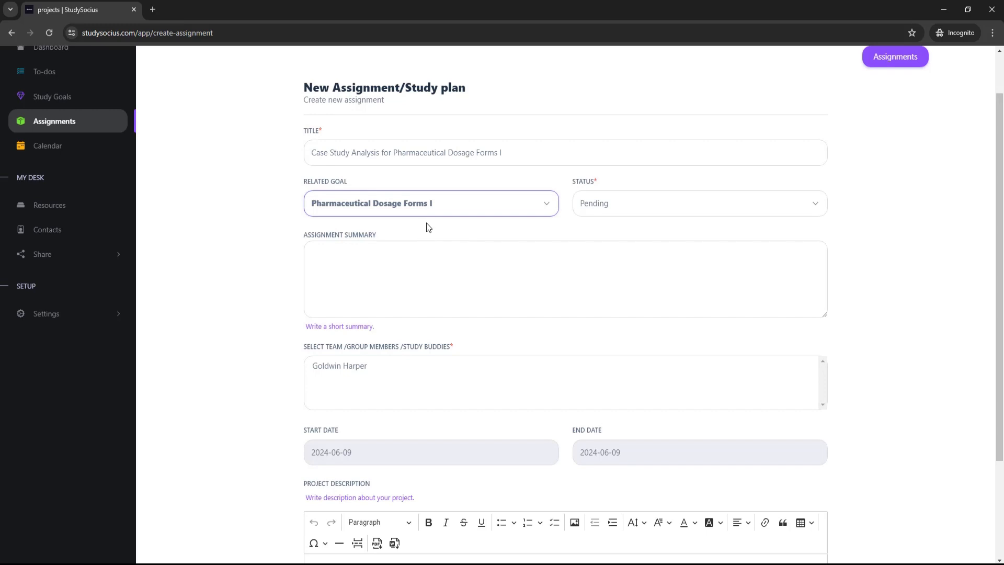
{"action": "left_click", "coordinate": [635, 209]}
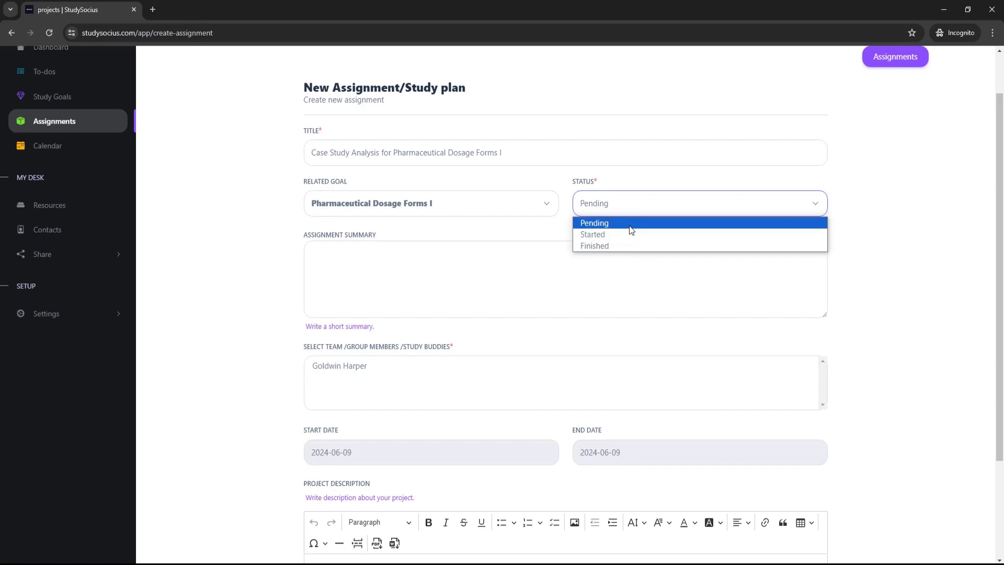
{"action": "left_click", "coordinate": [629, 227]}
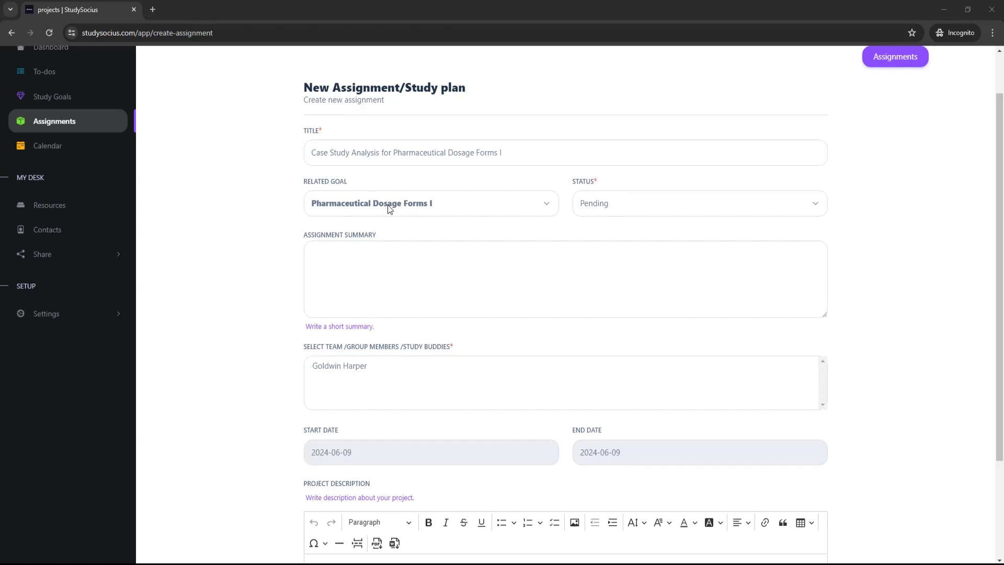
Step: Enter the assignment summary "Analyze a provided case study related to dosage forms, identifying key issues and proposing solutions based on course concepts."
{"action": "left_click", "coordinate": [373, 260]}
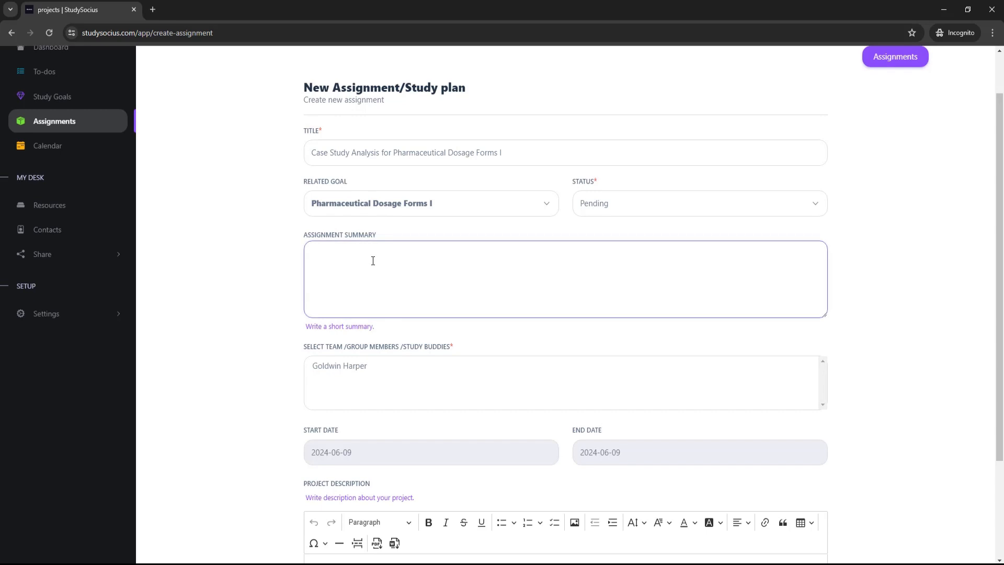
{"action": "type", "text": "Analyze a provided case study related to dosage forms, identifying key issues and proposing solutions based on course concepts."}
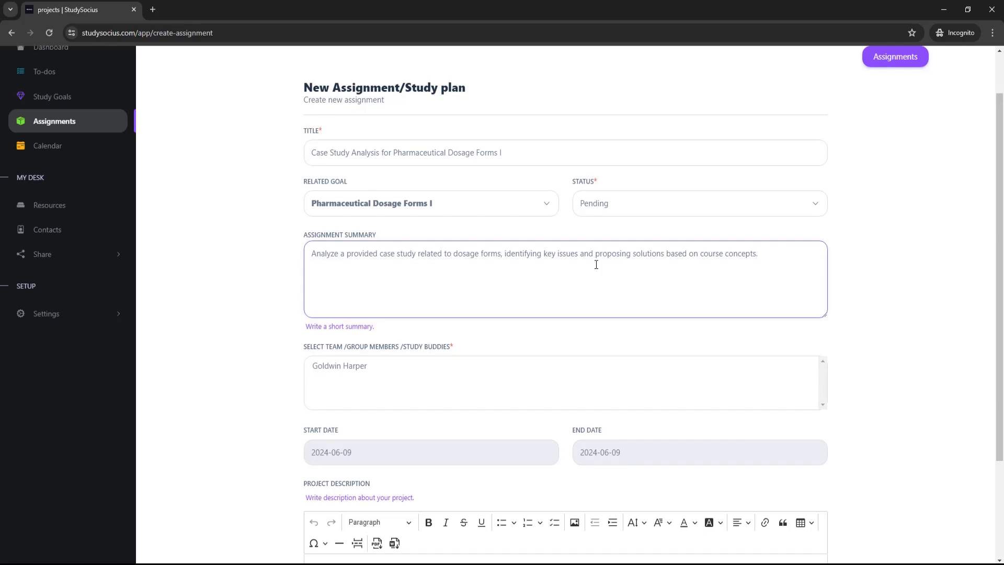
Step: Select the only listed study buddy as the assignment's team member
{"action": "scroll", "coordinate": [596, 241], "scroll_direction": "down", "scroll_amount": 1}
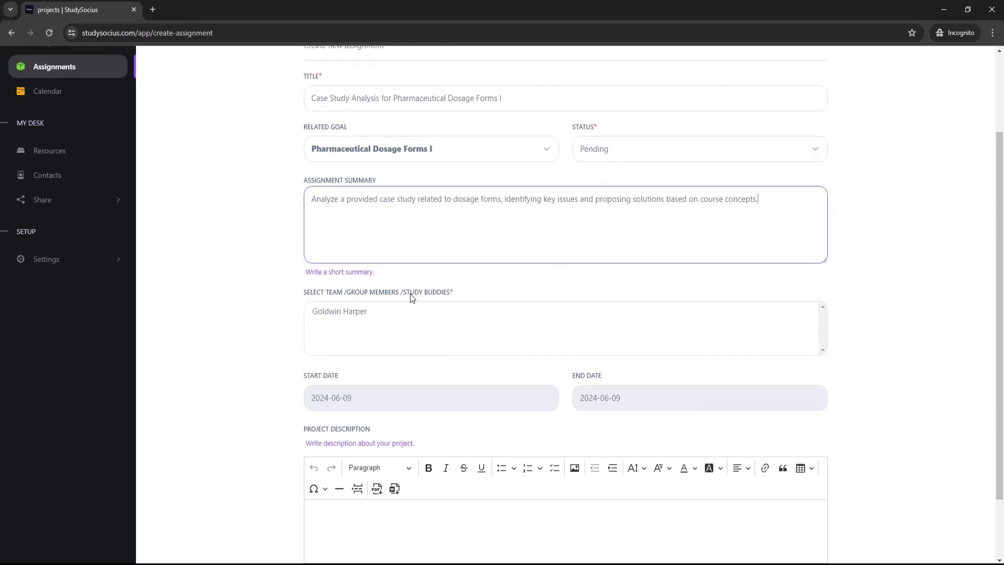
{"action": "left_click", "coordinate": [365, 316]}
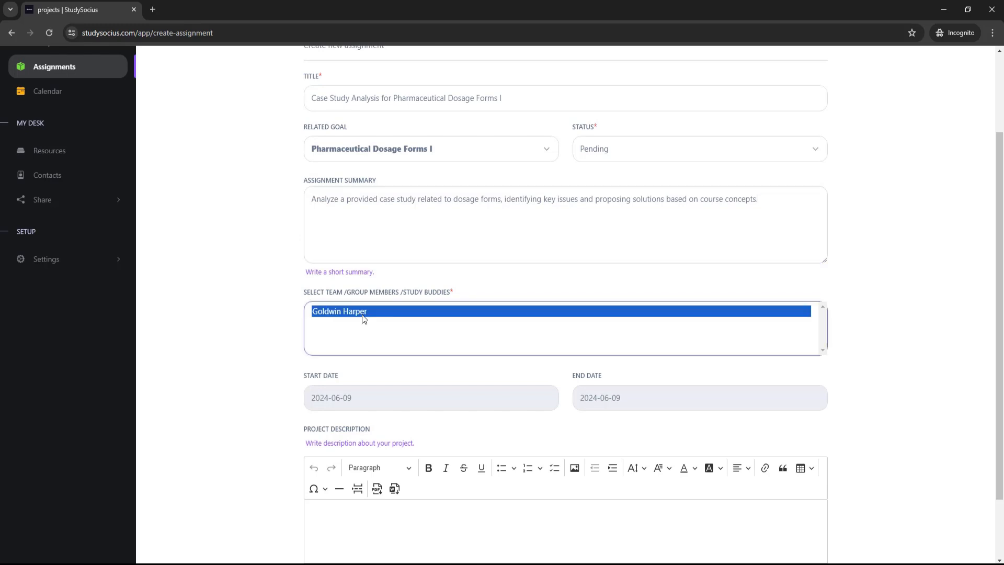
{"action": "left_click", "coordinate": [514, 286]}
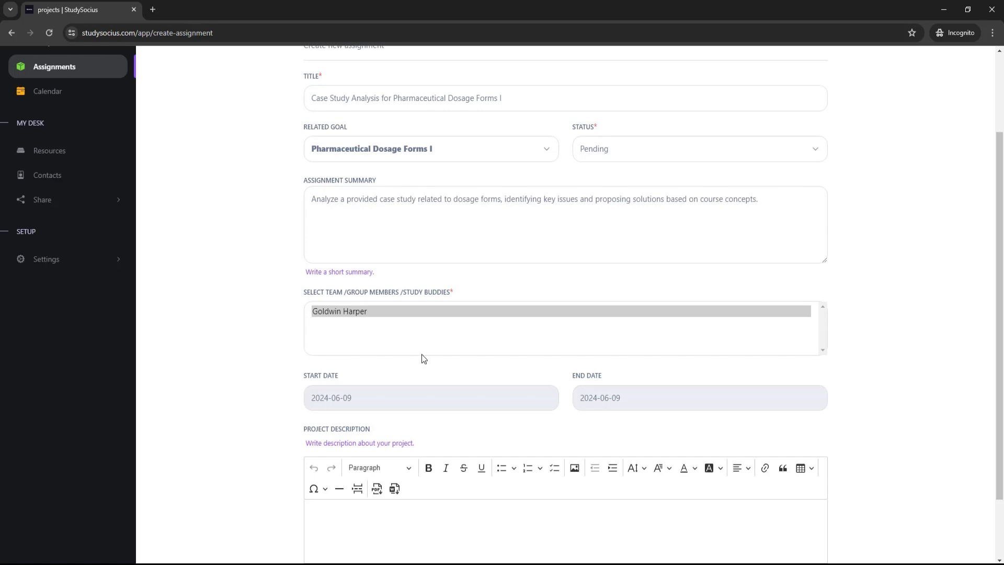
{"action": "left_click", "coordinate": [360, 313]}
{"action": "left_click", "coordinate": [496, 292]}
Step: Set the assignment's start date to 2024-09-02 and its end date to 2024-09-20
{"action": "left_click", "coordinate": [384, 402]}
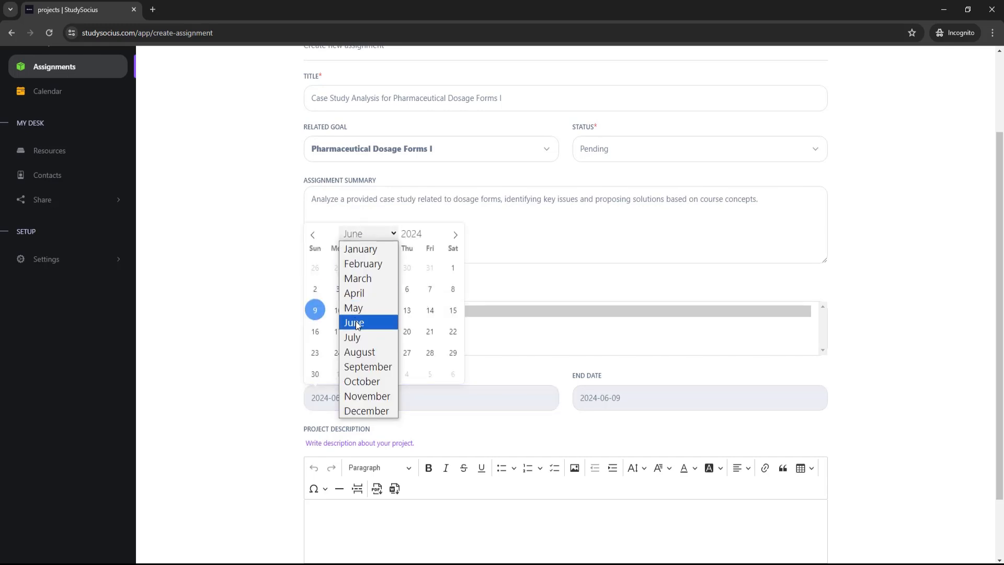
{"action": "left_click", "coordinate": [368, 367]}
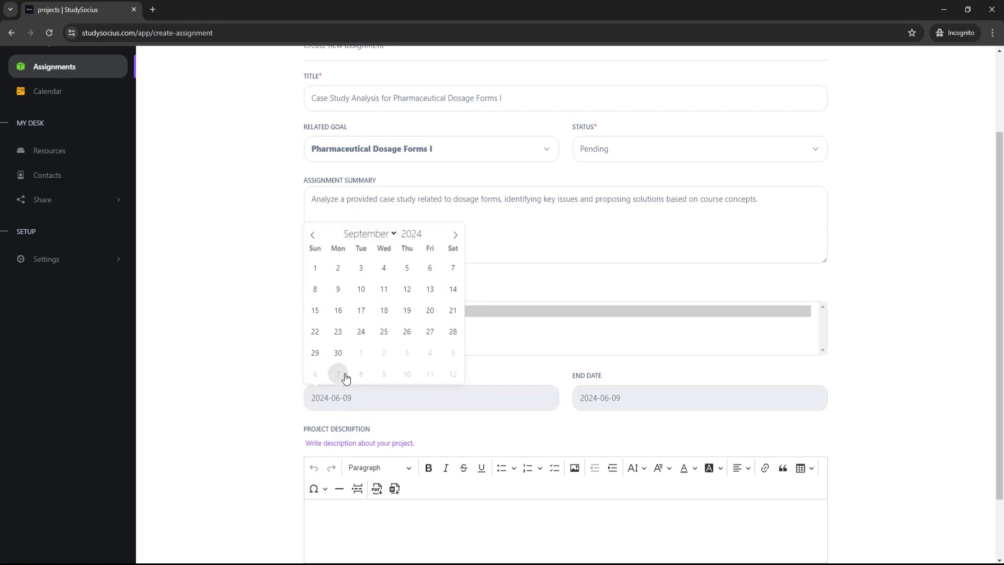
{"action": "left_click", "coordinate": [339, 269]}
{"action": "left_click", "coordinate": [605, 402]}
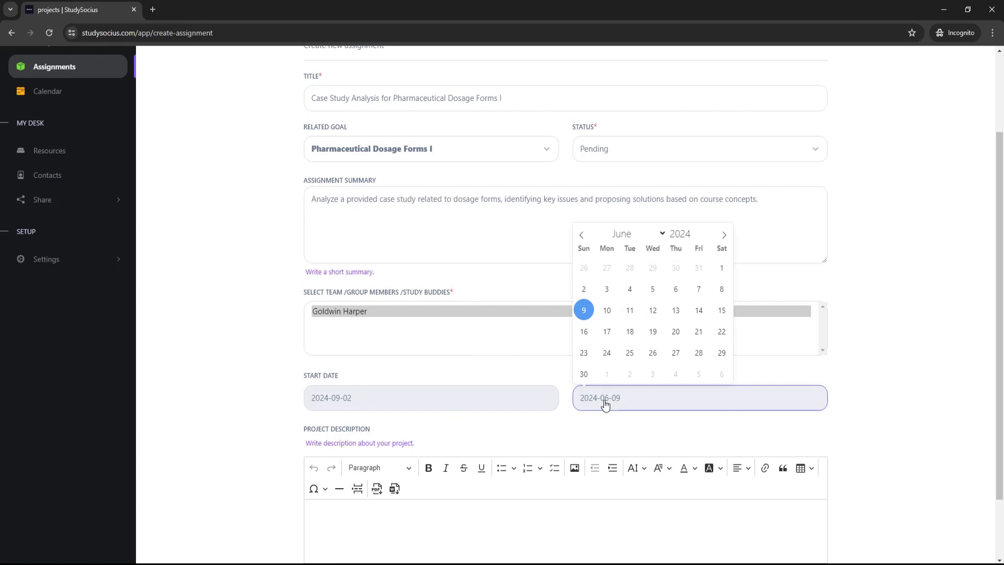
{"action": "left_click", "coordinate": [629, 233]}
{"action": "left_click", "coordinate": [646, 366]}
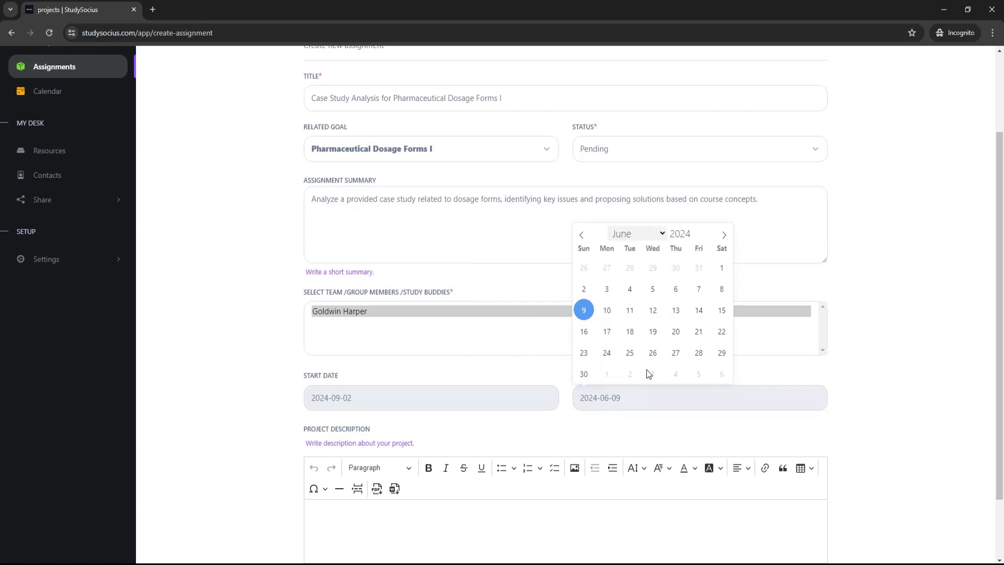
{"action": "left_click", "coordinate": [692, 316]}
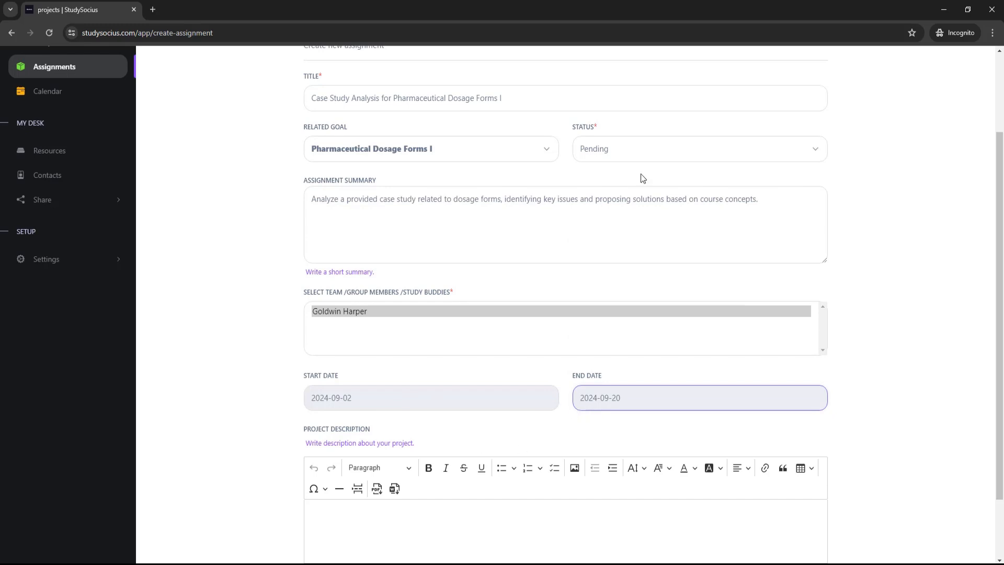
Step: Describe the project as "This assignment requires students to apply their knowledge of pharmaceutical dosage forms to a real-world scenario, demonstrating critical thinking and problem-solving skills." and save
{"action": "scroll", "coordinate": [469, 421], "scroll_direction": "down", "scroll_amount": 2}
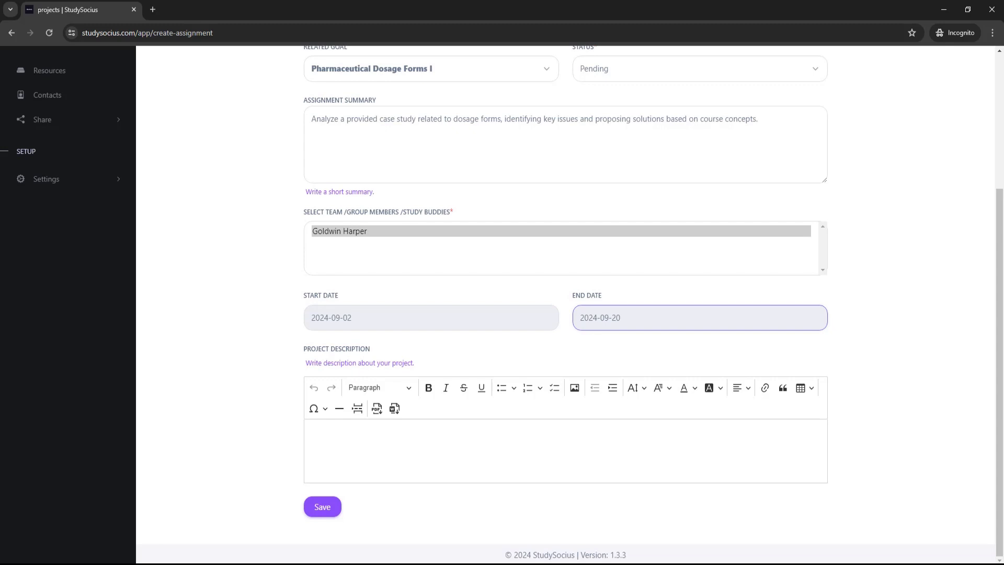
{"action": "key", "text": "alt+Tab"}
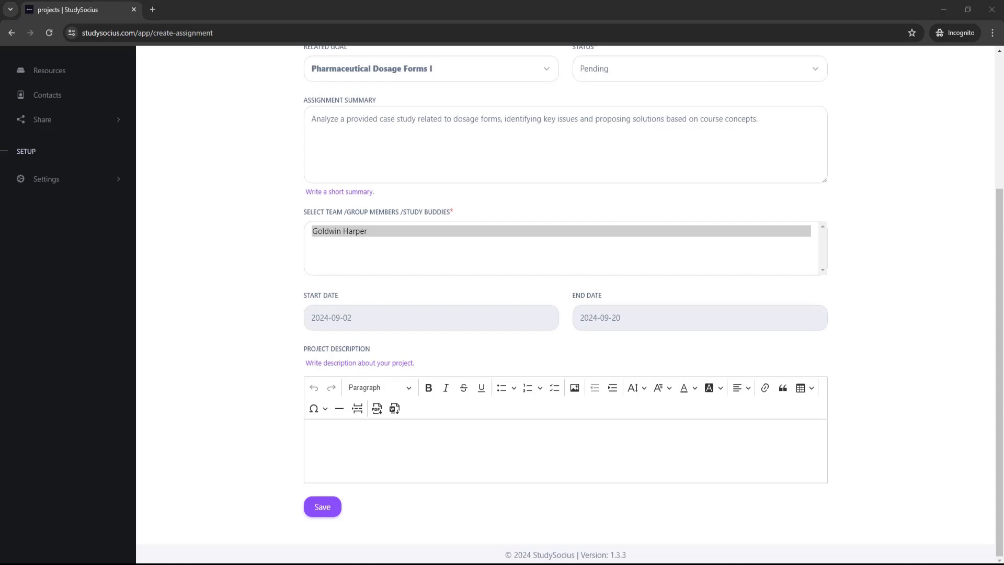
{"action": "left_click", "coordinate": [433, 448]}
{"action": "type", "text": "This assignment requires students to apply their knowledge of pharmaceutical dosage forms to a real-world scenario, demonstrating critical thinking and problem-solving skills."}
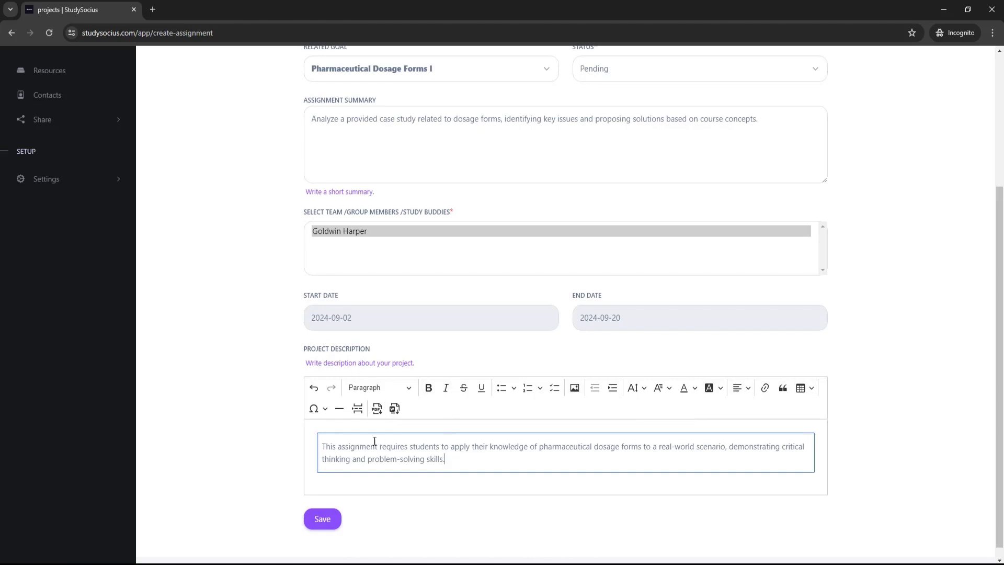
{"action": "left_click", "coordinate": [324, 520]}
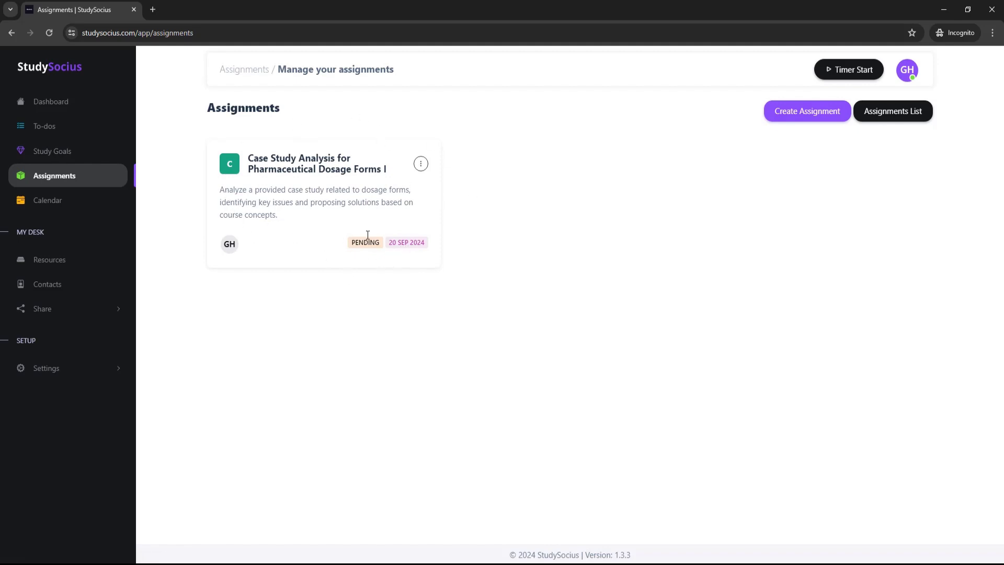
Step: View the new assignment in the list and card layouts and on the dashboard, and return to the assignments page
{"action": "left_click", "coordinate": [898, 119]}
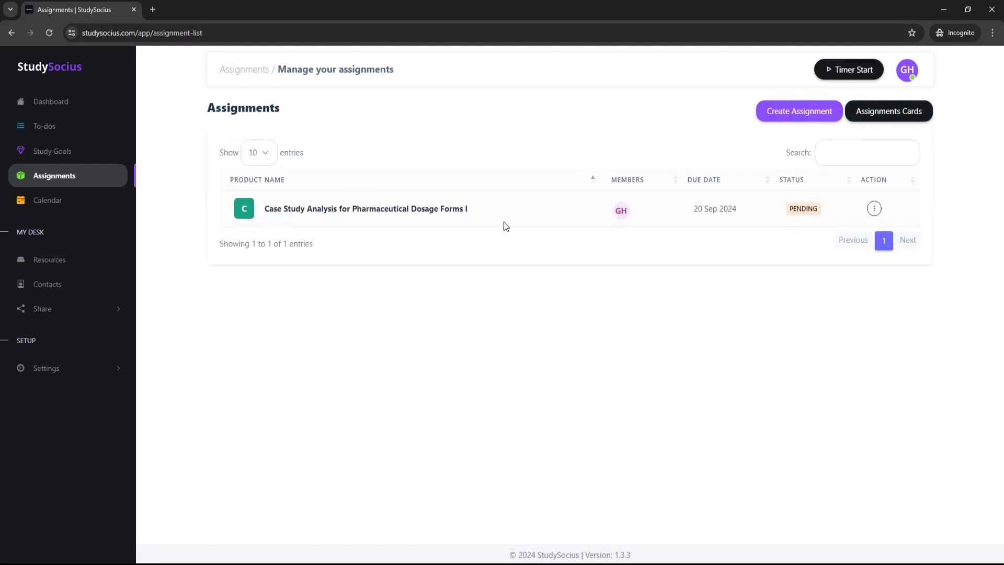
{"action": "left_click", "coordinate": [901, 120]}
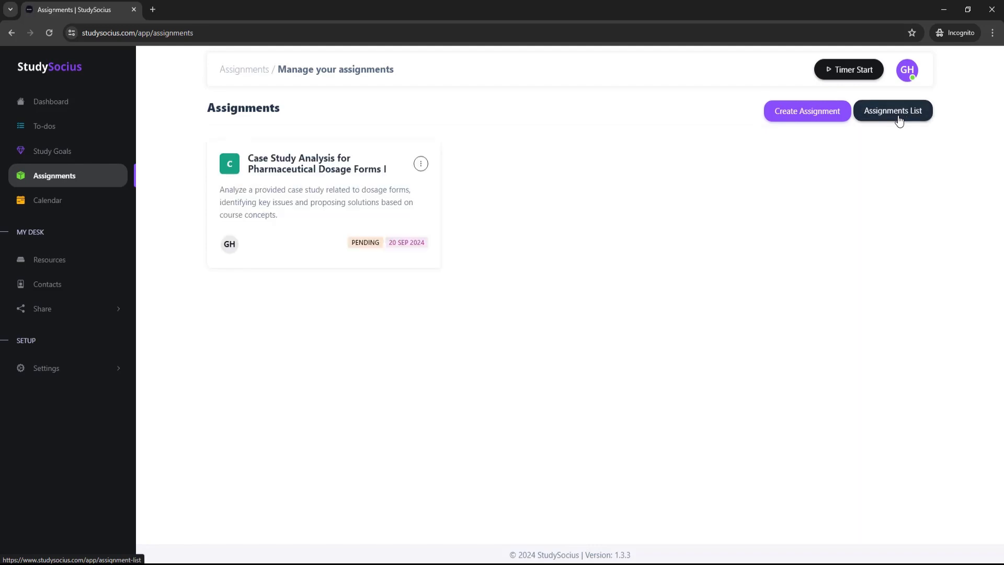
{"action": "left_click", "coordinate": [73, 107]}
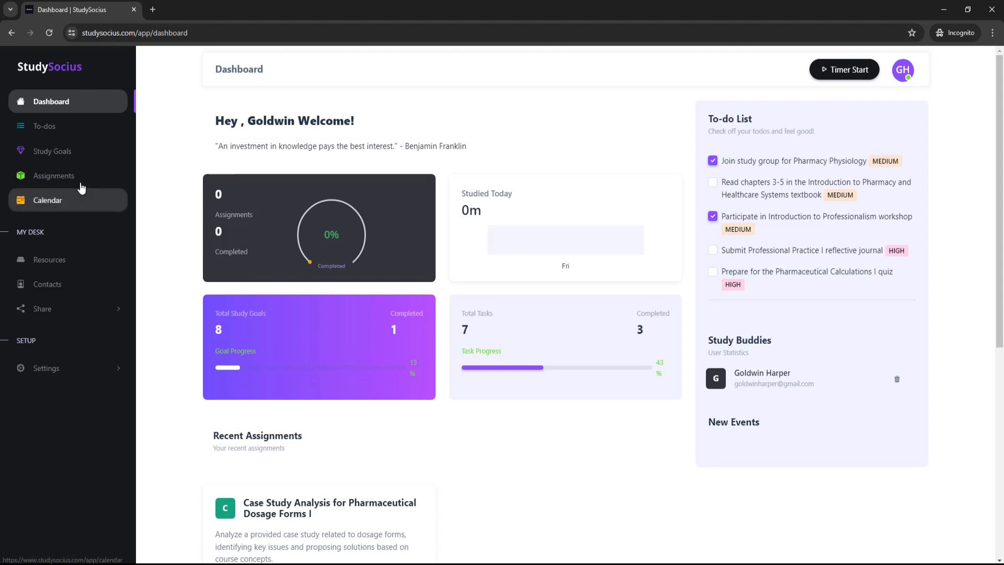
{"action": "left_click", "coordinate": [59, 182]}
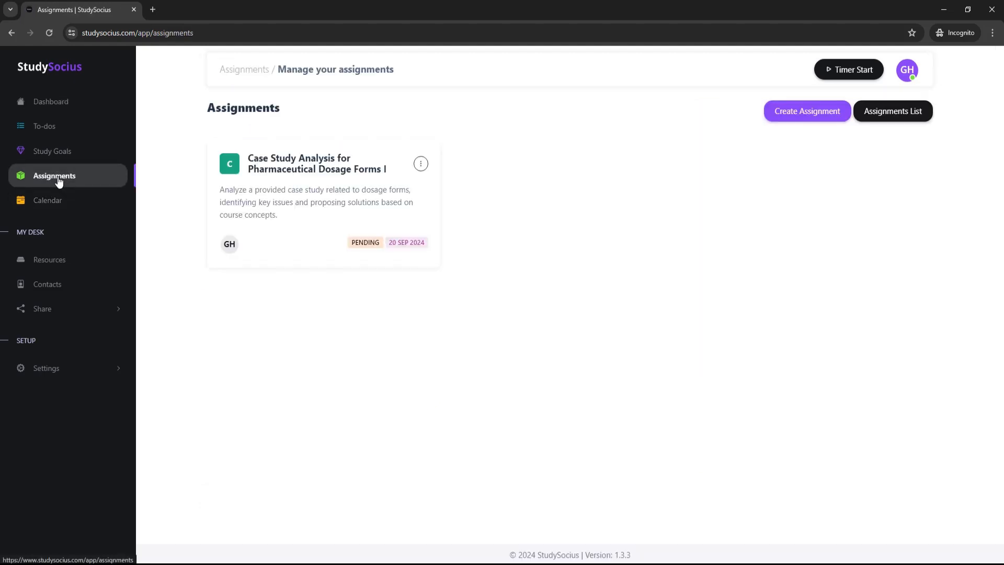
Step: Start a new task for the Case Study Analysis for Pharmaceutical Dosage Forms I assignment with due date 09/18/2024
{"action": "left_click", "coordinate": [322, 174]}
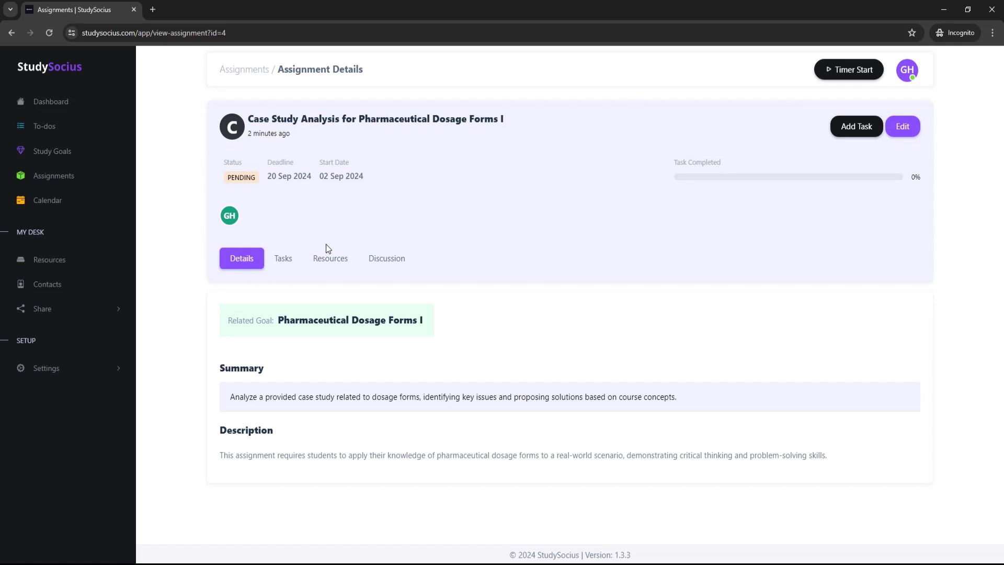
{"action": "left_click", "coordinate": [289, 262]}
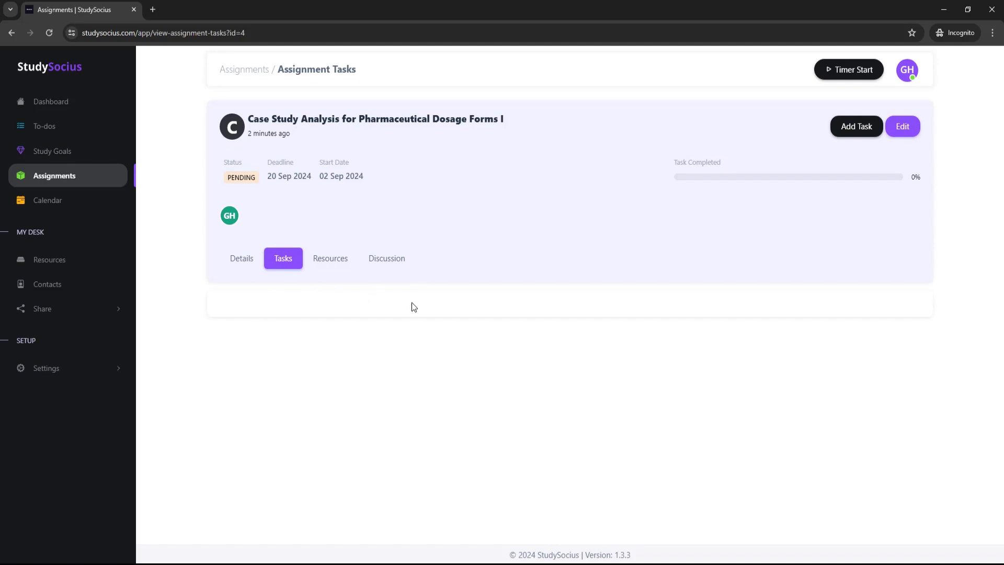
{"action": "left_click", "coordinate": [847, 130]}
{"action": "left_click", "coordinate": [438, 132]}
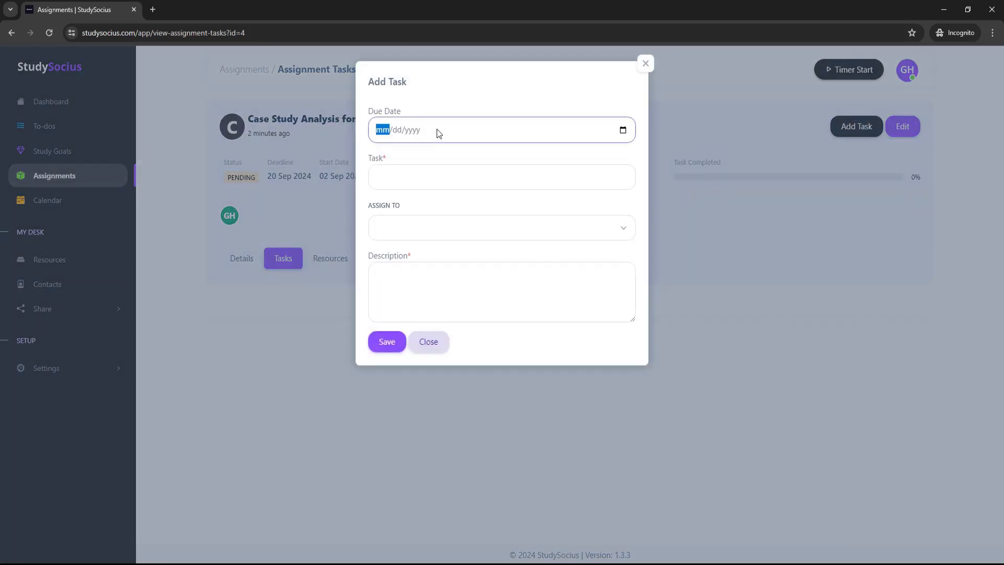
{"action": "left_click", "coordinate": [623, 130]}
{"action": "left_click", "coordinate": [391, 156]}
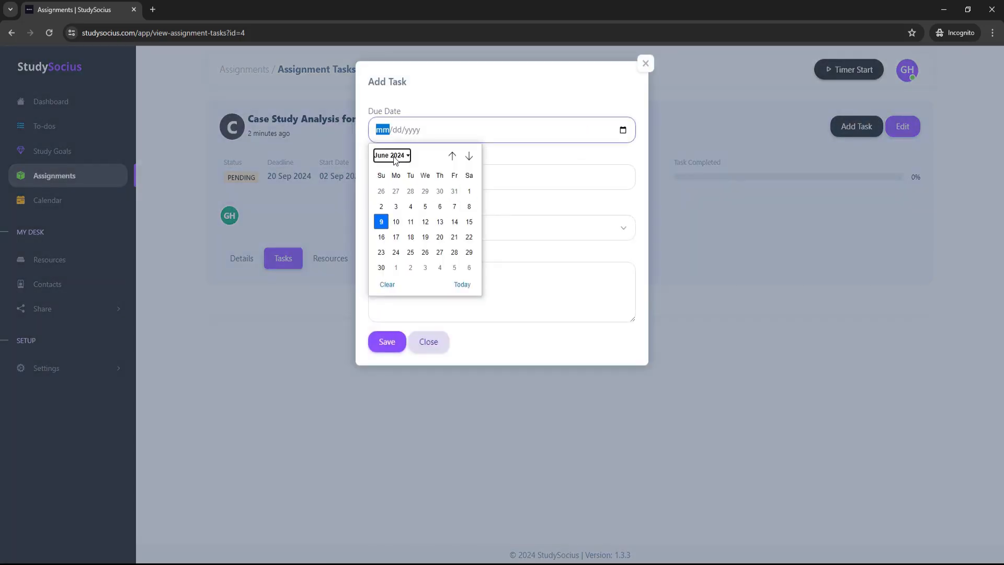
{"action": "left_click", "coordinate": [387, 228]}
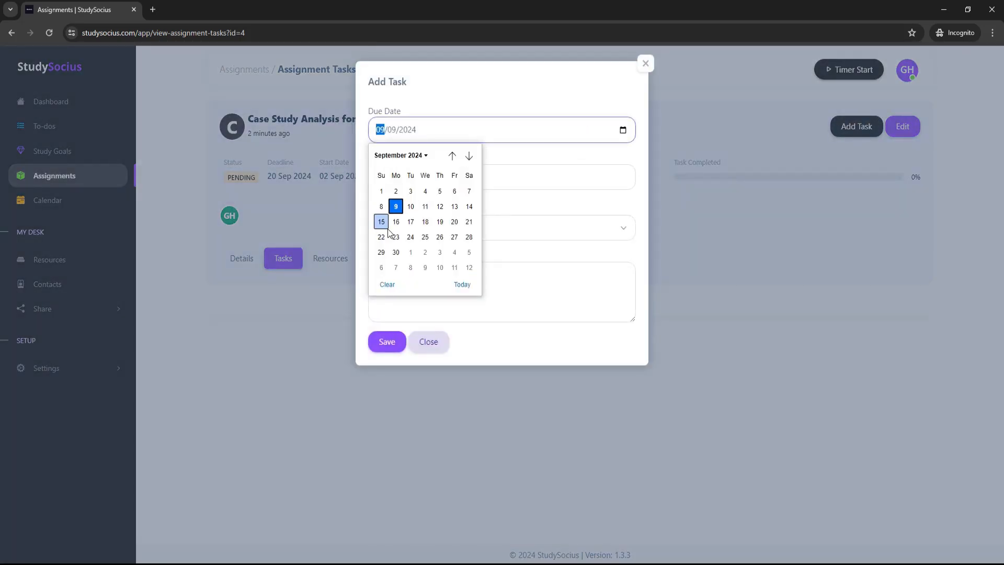
{"action": "left_click", "coordinate": [425, 221]}
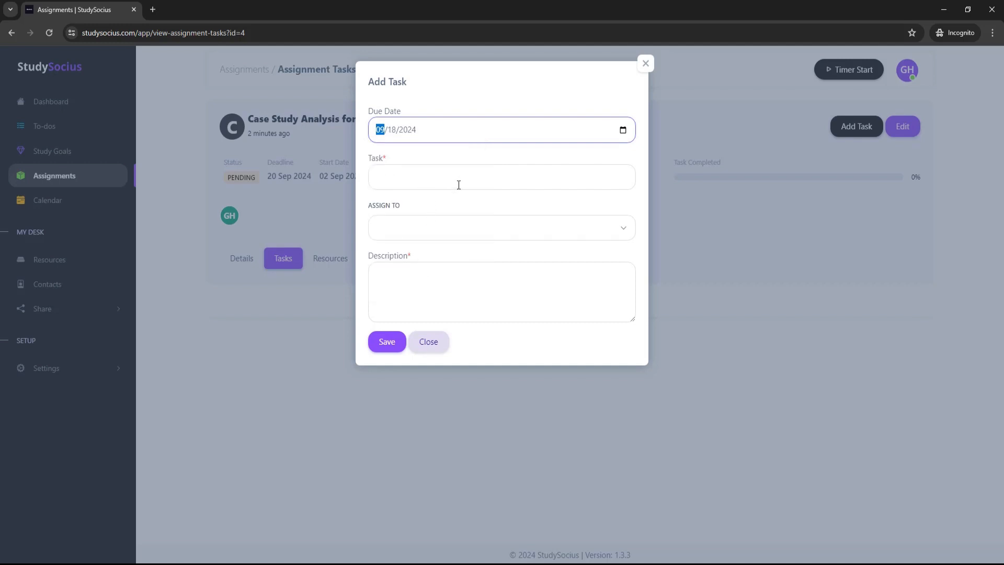
Step: Title the task "Finish the write up for the assignment" and assign it to the last contact listed
{"action": "left_click", "coordinate": [457, 184]}
{"action": "type", "text": "Finis"}
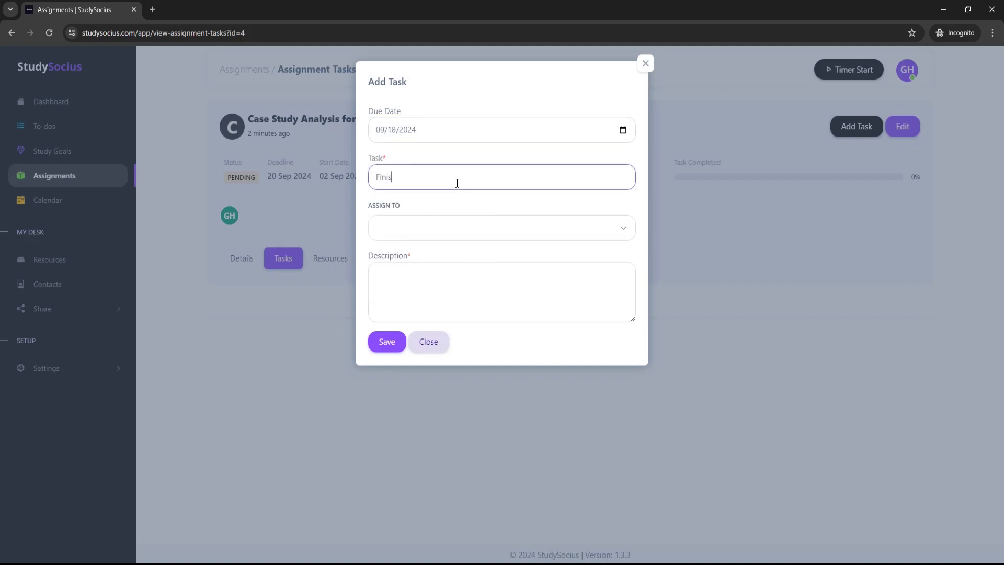
{"action": "type", "text": "h the write up for the assigm"}
{"action": "type", "text": "ment"}
{"action": "left_click", "coordinate": [418, 236]}
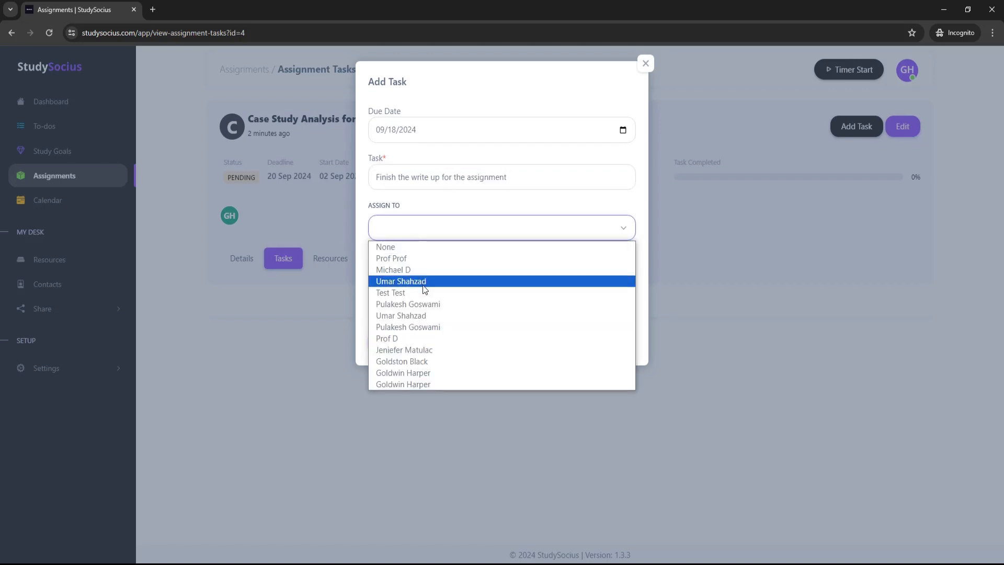
{"action": "left_click", "coordinate": [430, 384]}
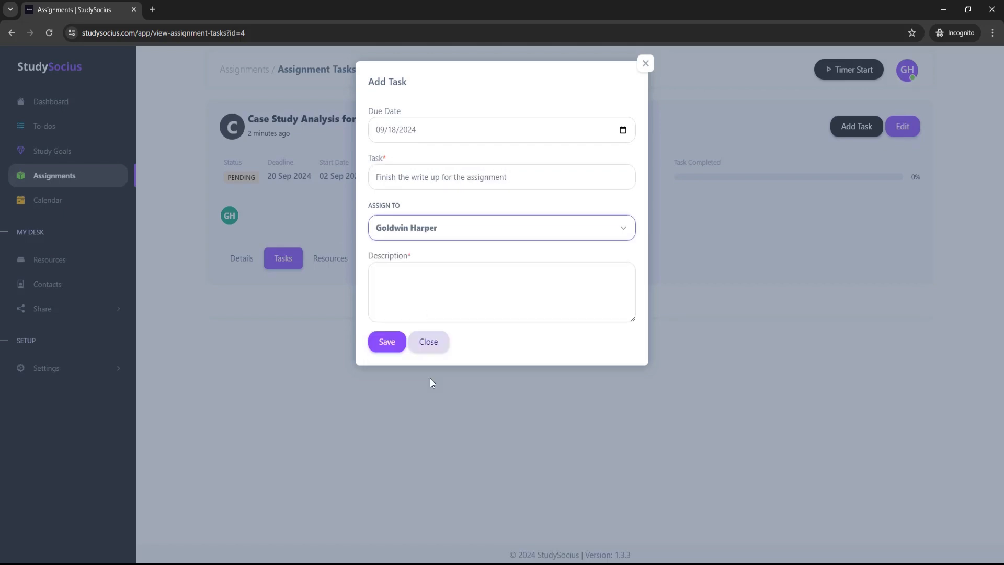
Step: Describe the task as "Complete and submit the assignment." and save it
{"action": "left_click", "coordinate": [420, 294]}
{"action": "type", "text": "Complete and submit the assignment."}
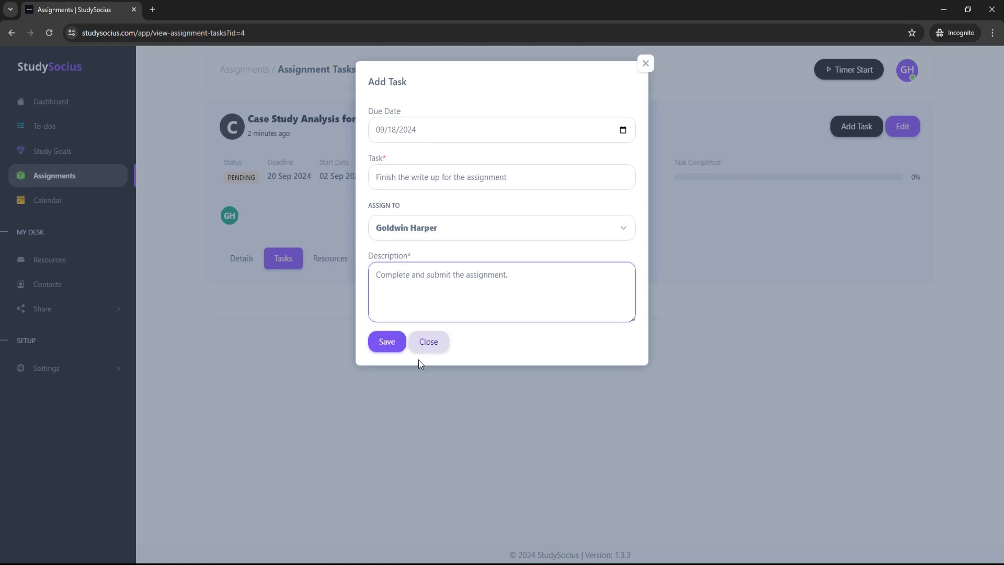
{"action": "left_click", "coordinate": [390, 345]}
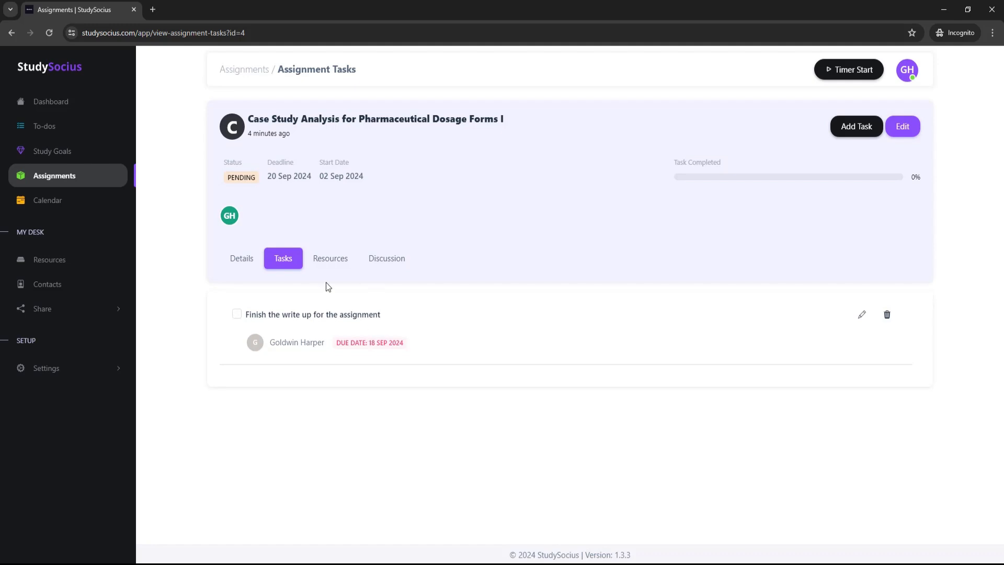
Step: Examine the assignment's resources and discussion pages and the dashboard's statistics, recent assignments and study goals
{"action": "left_click", "coordinate": [332, 263]}
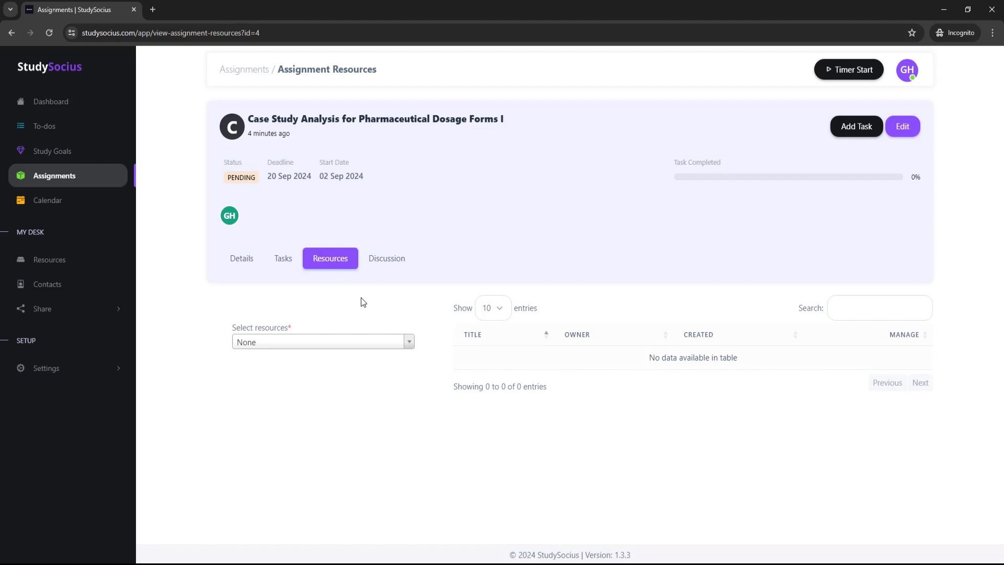
{"action": "left_click", "coordinate": [386, 261]}
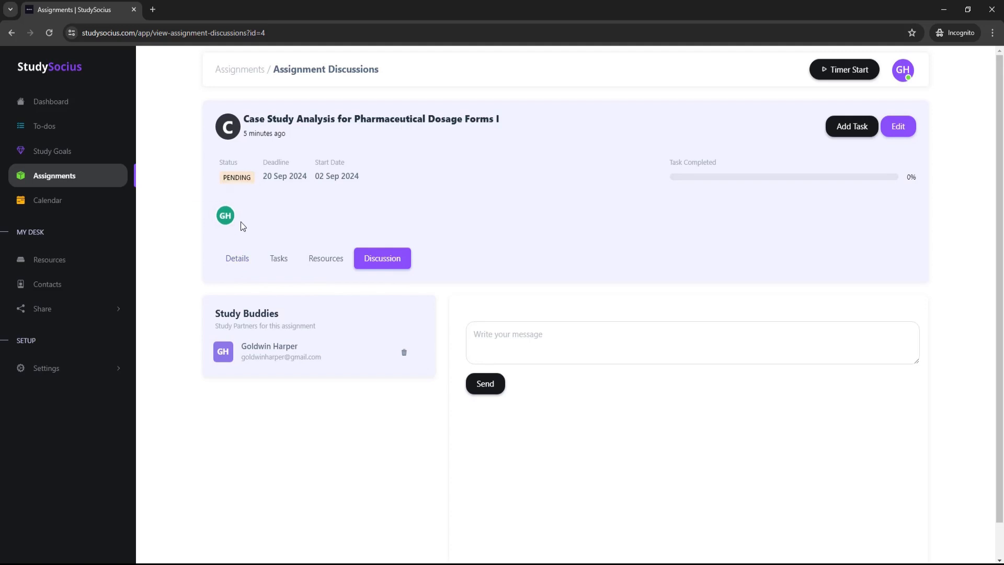
{"action": "left_click", "coordinate": [67, 107]}
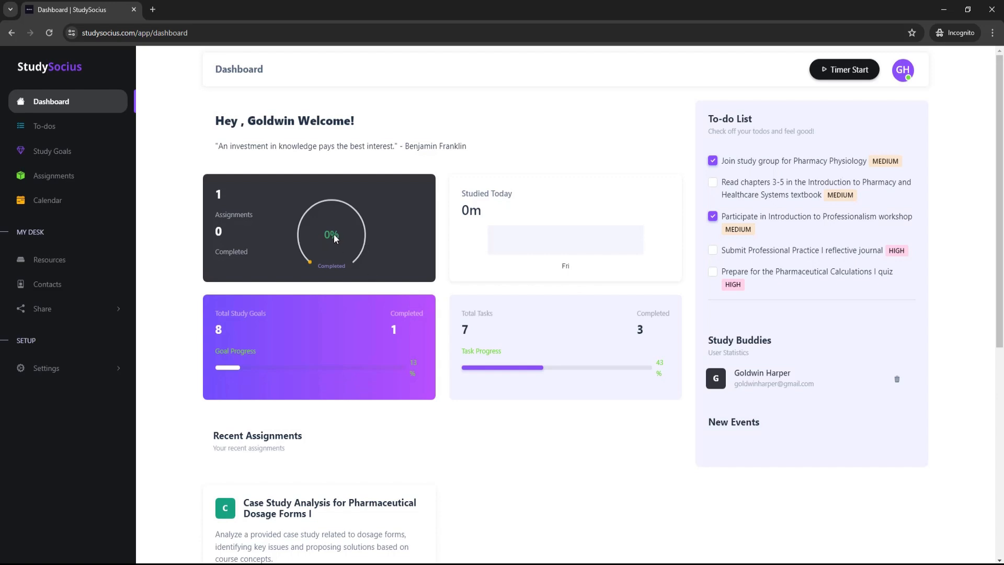
{"action": "scroll", "coordinate": [382, 244], "scroll_direction": "down", "scroll_amount": 2}
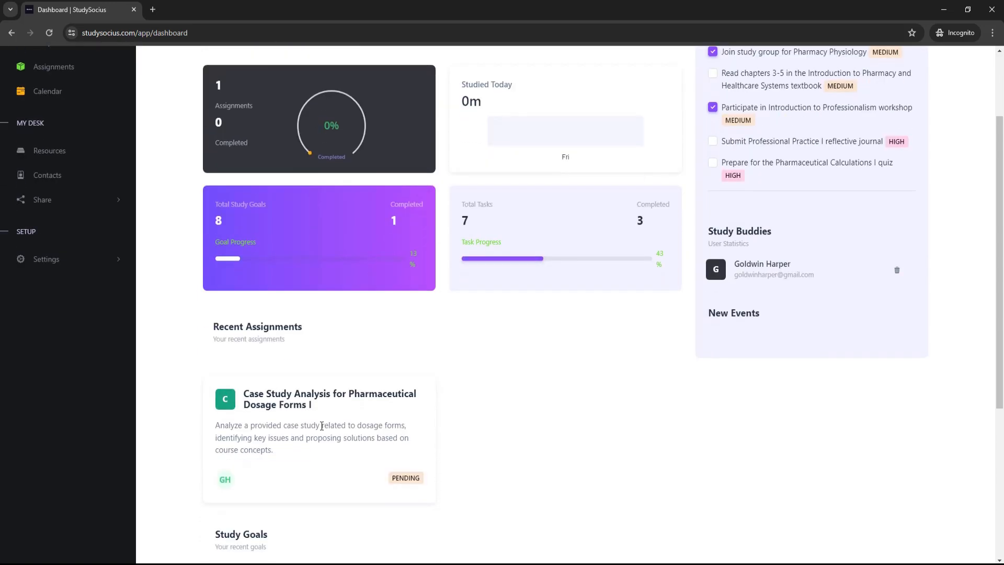
{"action": "scroll", "coordinate": [319, 355], "scroll_direction": "down", "scroll_amount": 1}
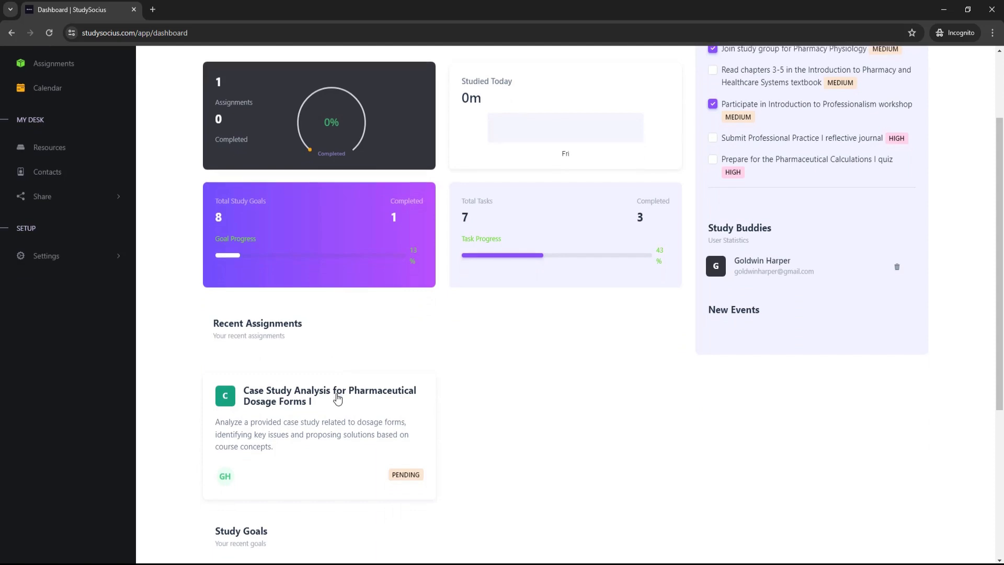
{"action": "scroll", "coordinate": [408, 435], "scroll_direction": "down", "scroll_amount": 1}
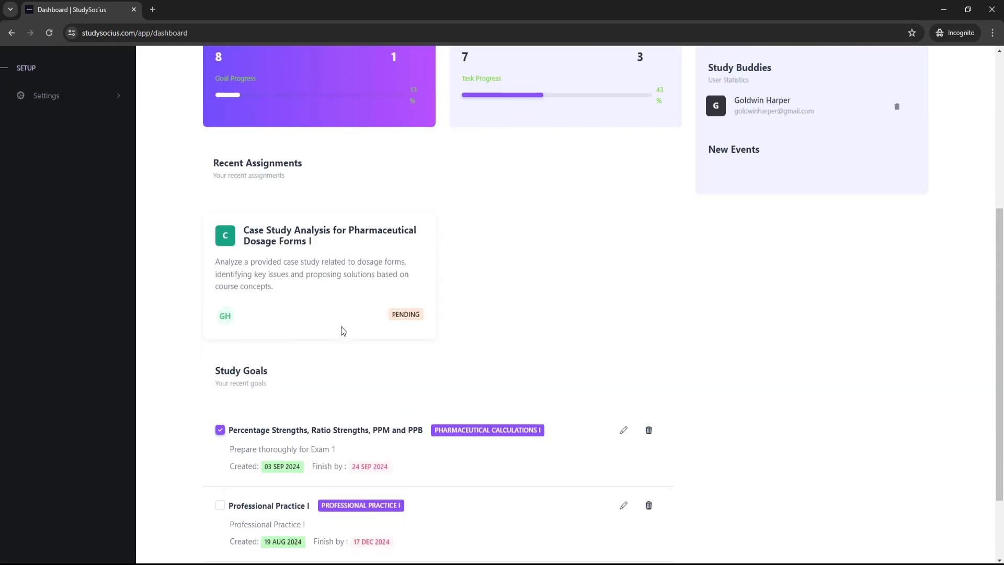
{"action": "scroll", "coordinate": [343, 340], "scroll_direction": "up", "scroll_amount": 1}
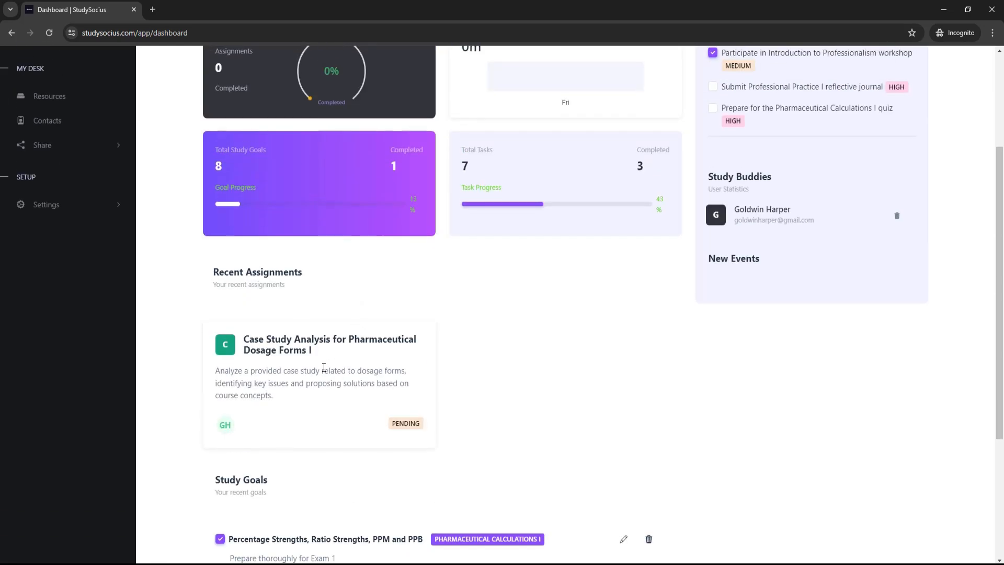
{"action": "scroll", "coordinate": [324, 369], "scroll_direction": "up", "scroll_amount": 3}
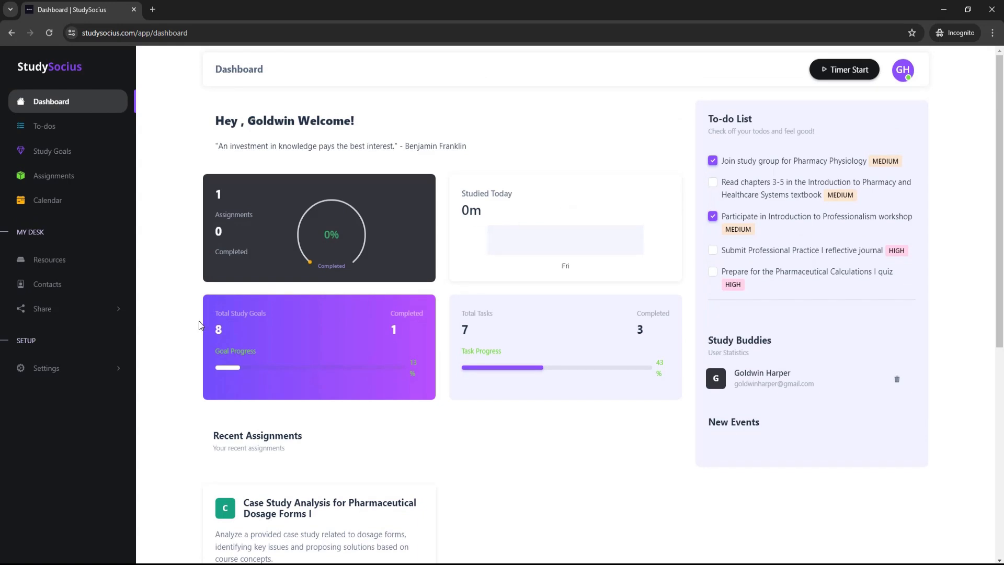
Step: Start a new assignment titled "Pharmaceutical Calculations I Assignment 2" with Pharmaceutical Calculations I as its related goal
{"action": "left_click", "coordinate": [75, 182]}
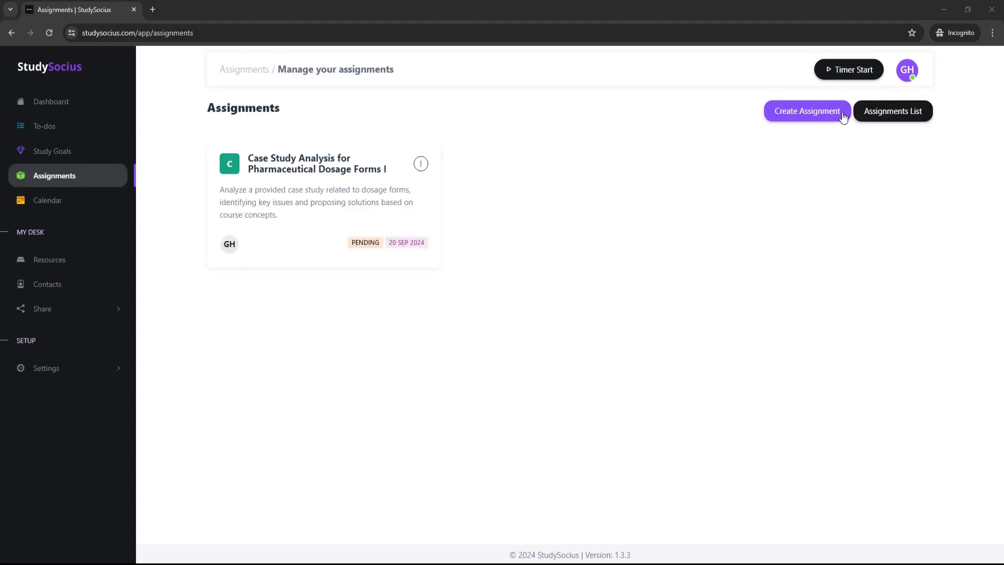
{"action": "left_click", "coordinate": [807, 115]}
{"action": "left_click", "coordinate": [431, 209]}
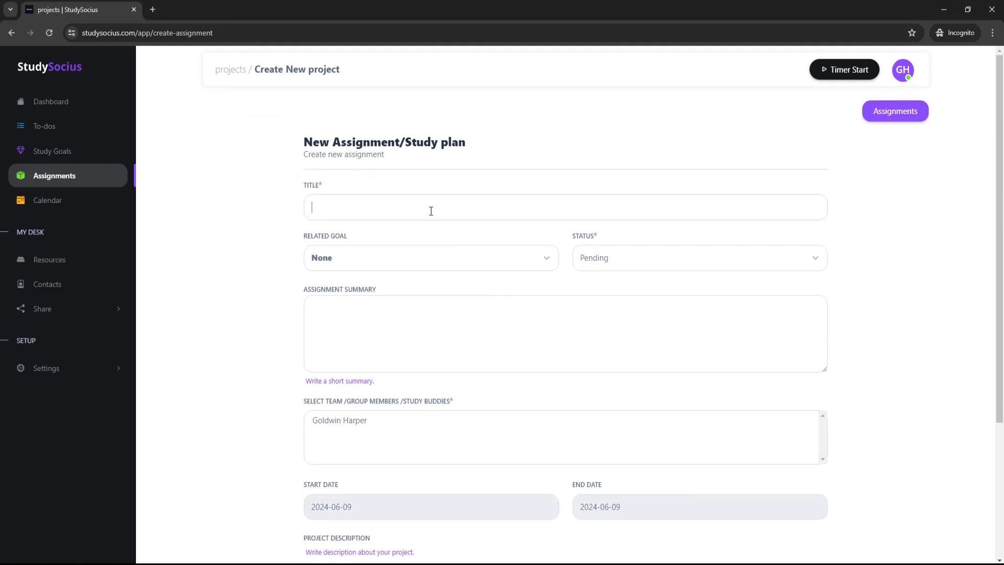
{"action": "type", "text": "Pharmaceutical Calculations I Assignment 2"}
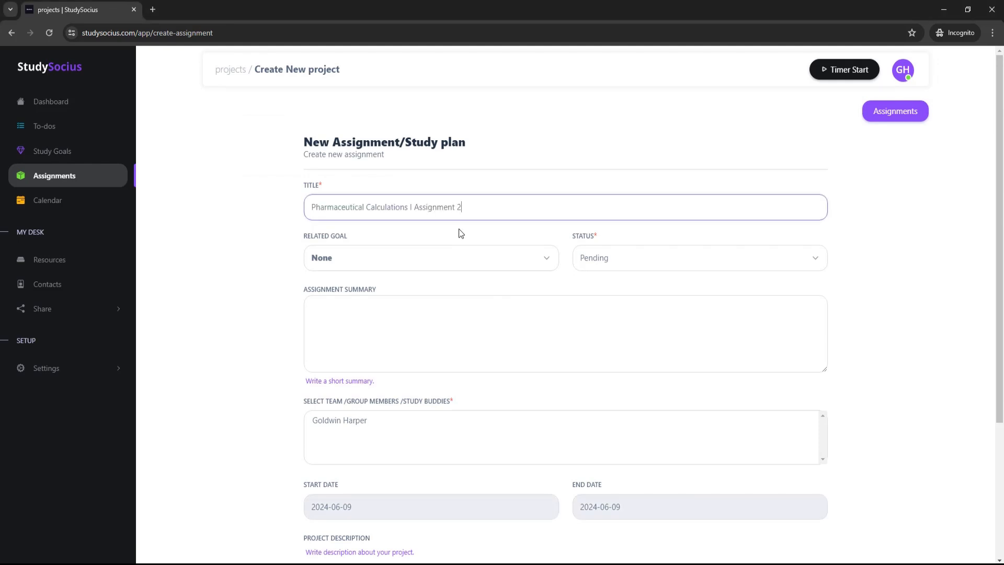
{"action": "left_click", "coordinate": [447, 258]}
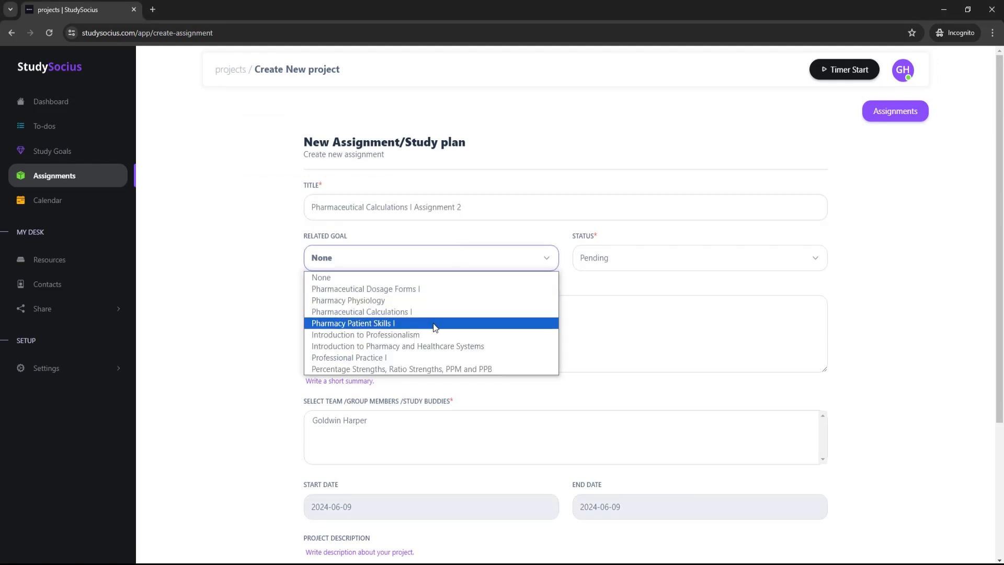
{"action": "left_click", "coordinate": [406, 311]}
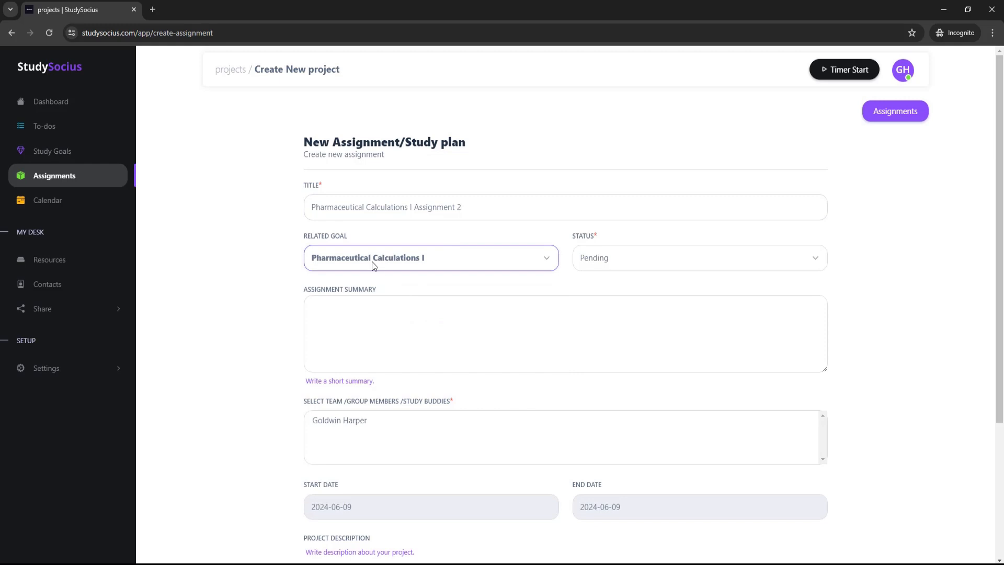
Step: Set the status to Started and the summary to "Solve a set of percentage strength and ratio strength calculations problems. Focus on accuracy and speed."
{"action": "left_click", "coordinate": [634, 262]}
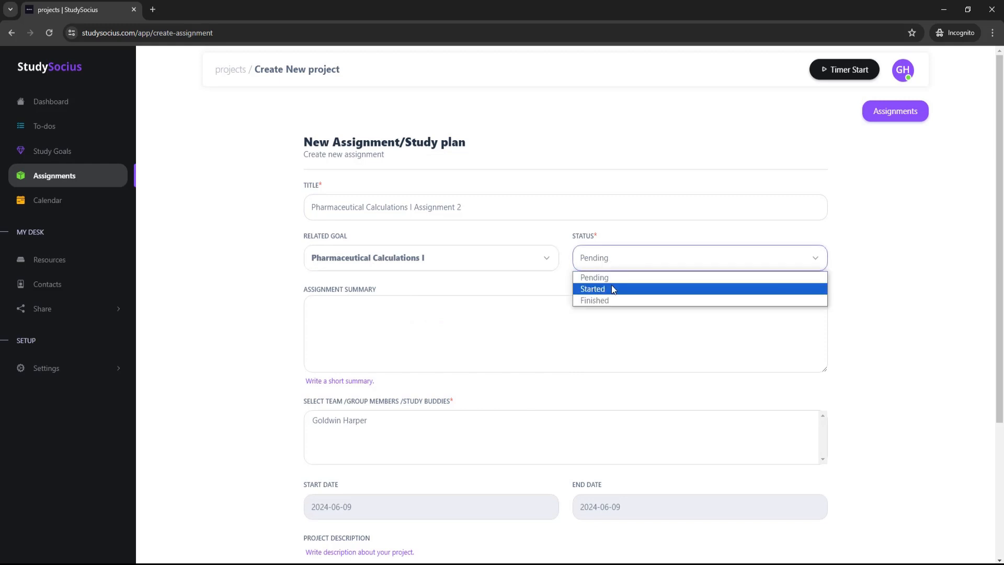
{"action": "left_click", "coordinate": [614, 289]}
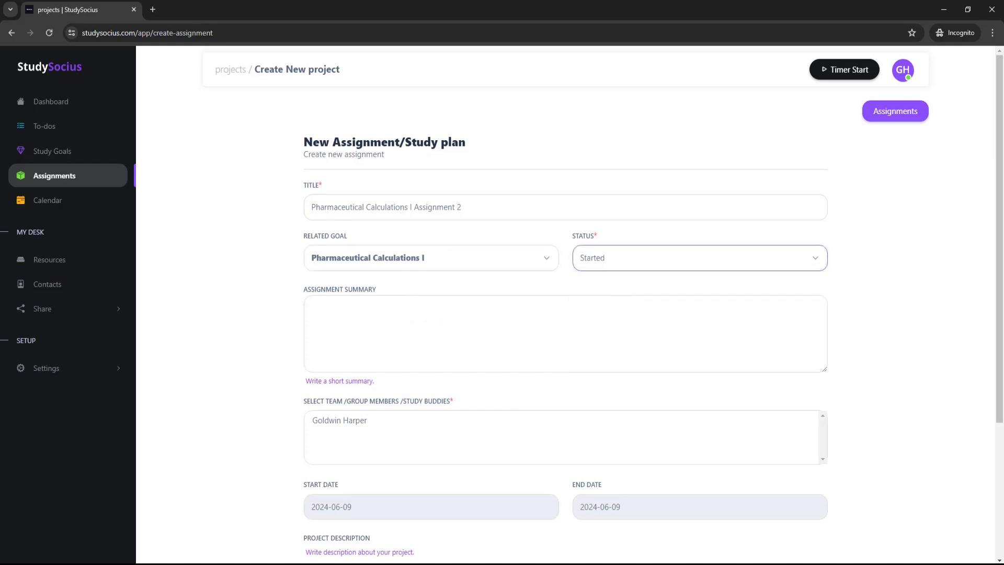
{"action": "left_click", "coordinate": [467, 335]}
{"action": "type", "text": "Solve a set of percentage strength and ratio strength calculations problems. Focus on accuracy and speed."}
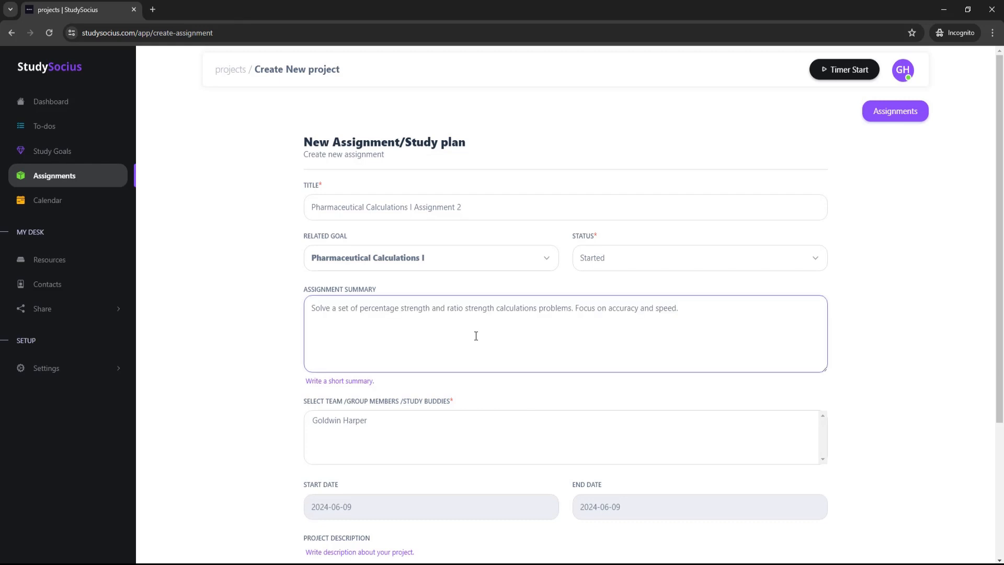
Step: Set the new assignment's start date to 2024-09-04 and its end date to 2024-09-18
{"action": "scroll", "coordinate": [474, 387], "scroll_direction": "down", "scroll_amount": 1}
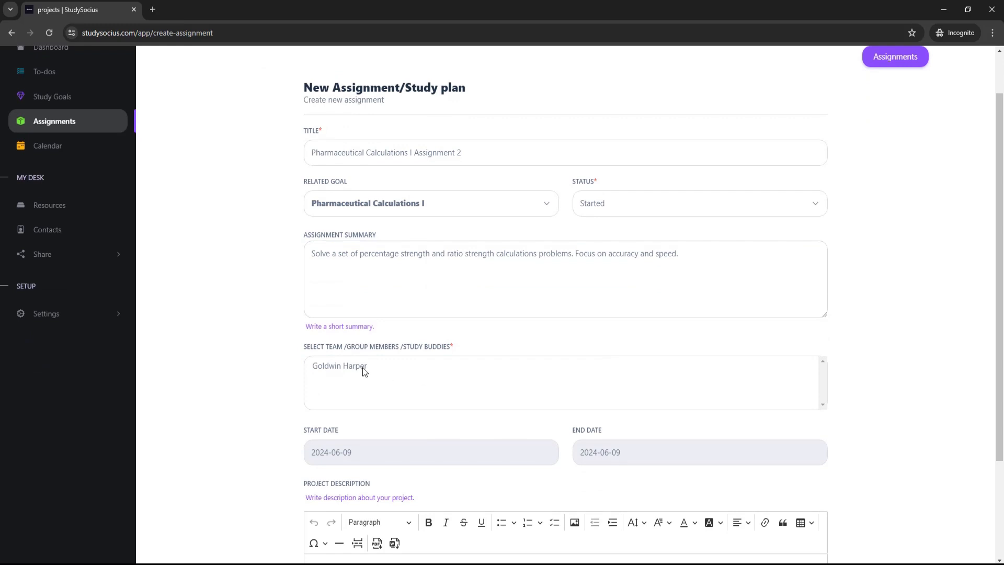
{"action": "scroll", "coordinate": [362, 367], "scroll_direction": "down", "scroll_amount": 2}
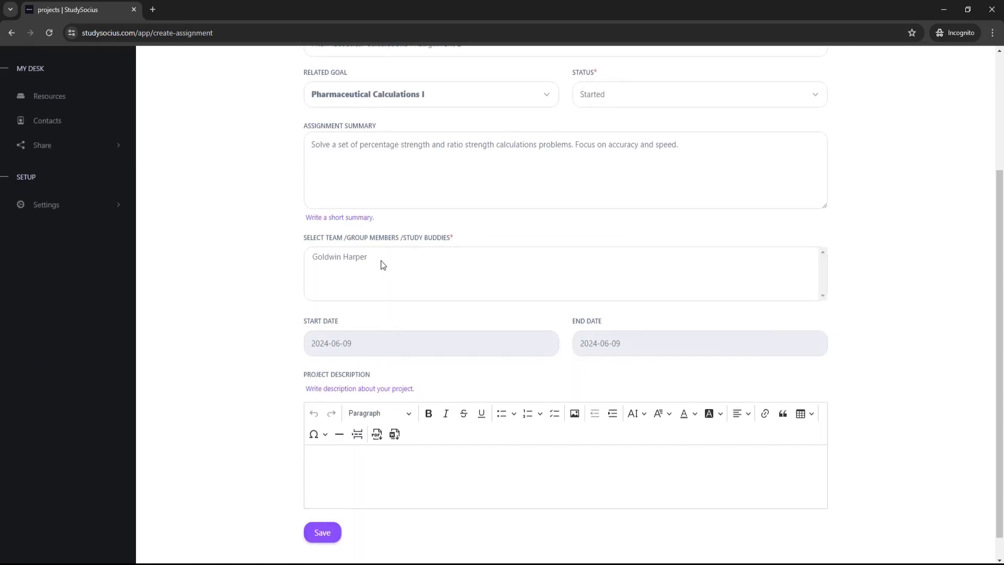
{"action": "scroll", "coordinate": [418, 269], "scroll_direction": "down", "scroll_amount": 1}
{"action": "left_click", "coordinate": [348, 324]}
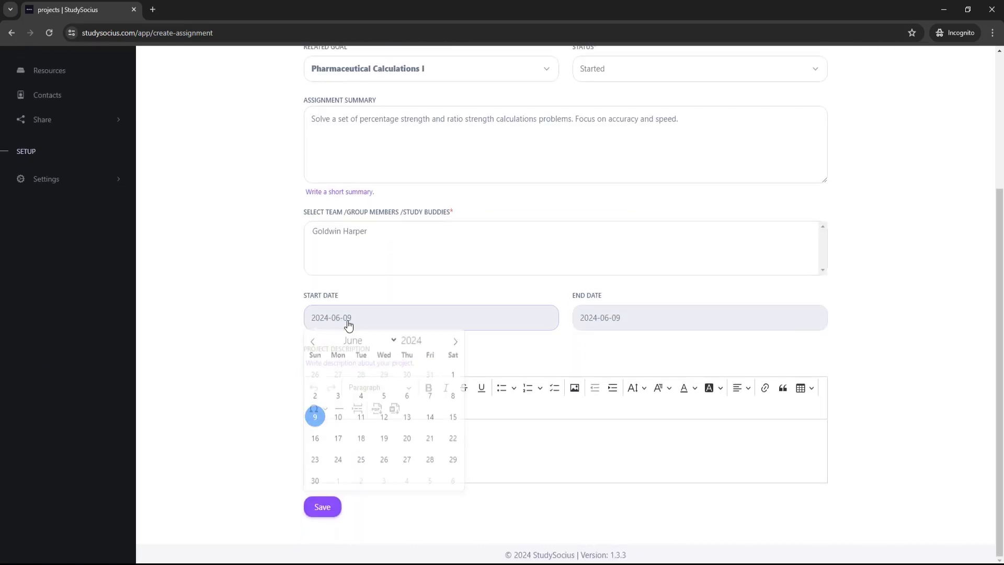
{"action": "left_click", "coordinate": [367, 344]}
{"action": "left_click", "coordinate": [379, 476]}
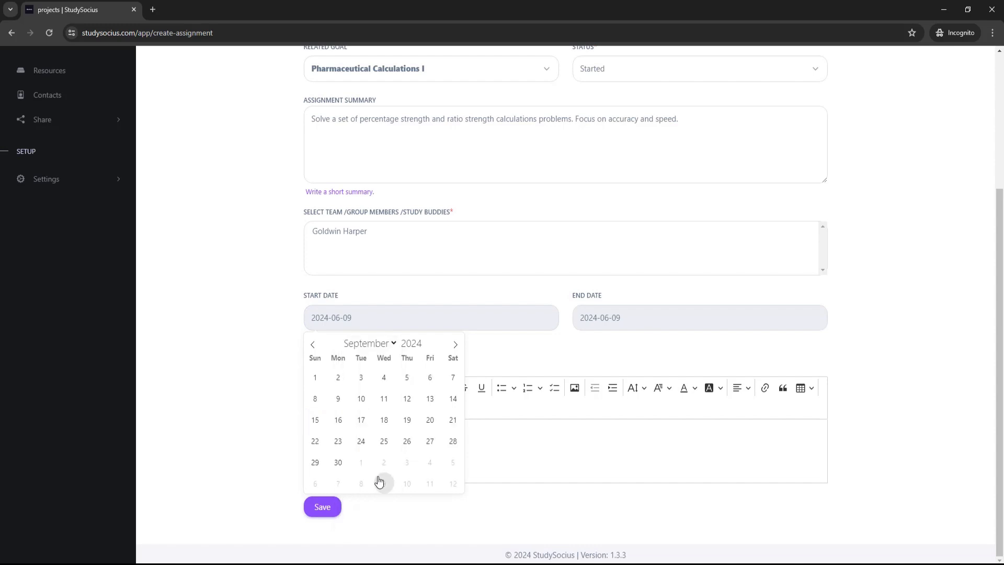
{"action": "left_click", "coordinate": [383, 378]}
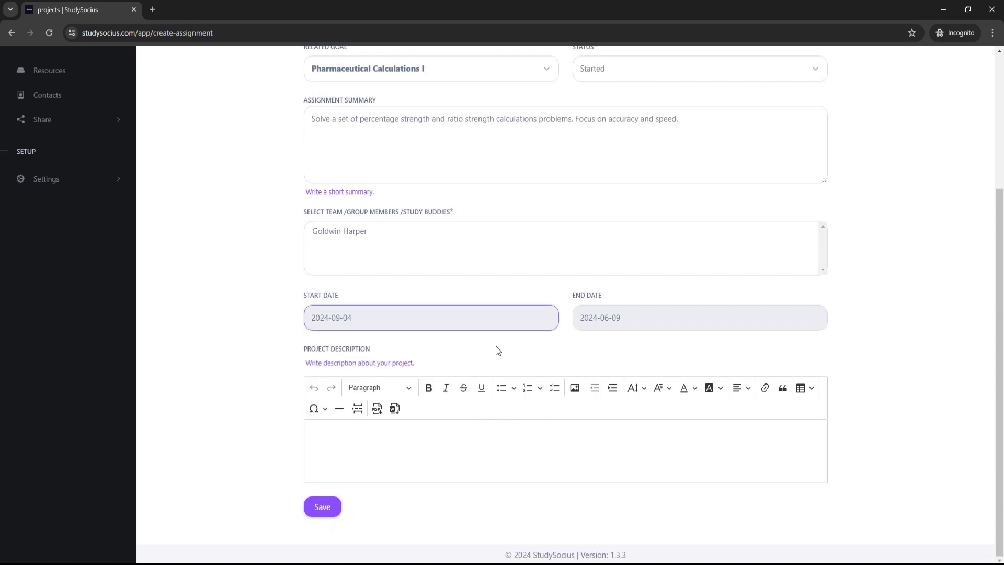
{"action": "left_click", "coordinate": [608, 324]}
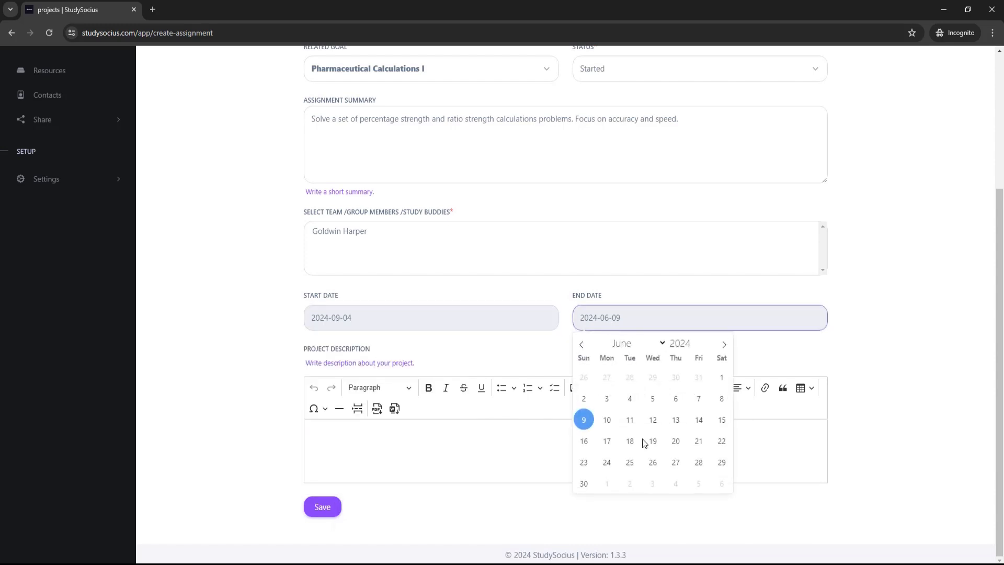
{"action": "left_click", "coordinate": [635, 344]}
{"action": "left_click", "coordinate": [638, 477]}
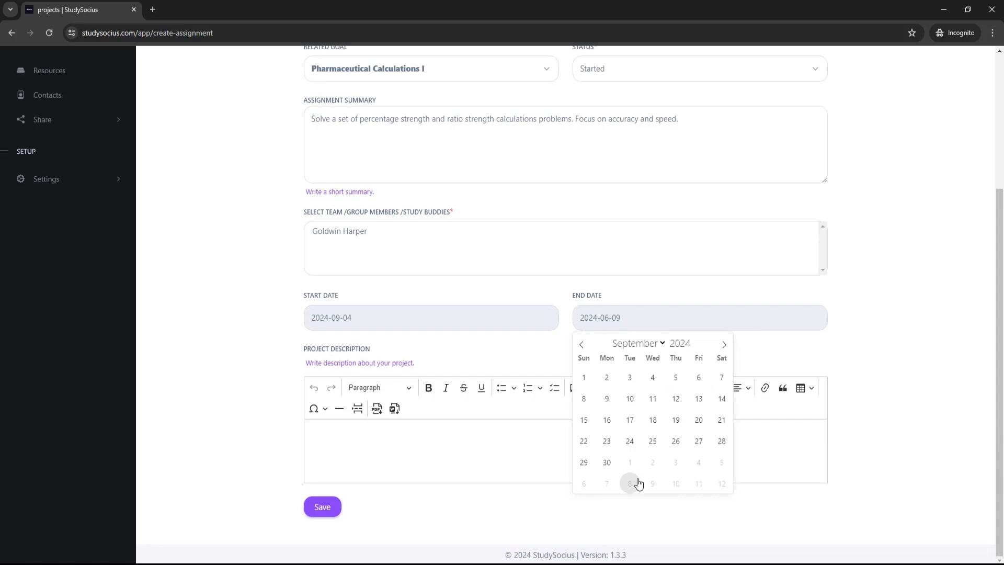
{"action": "left_click", "coordinate": [652, 420]}
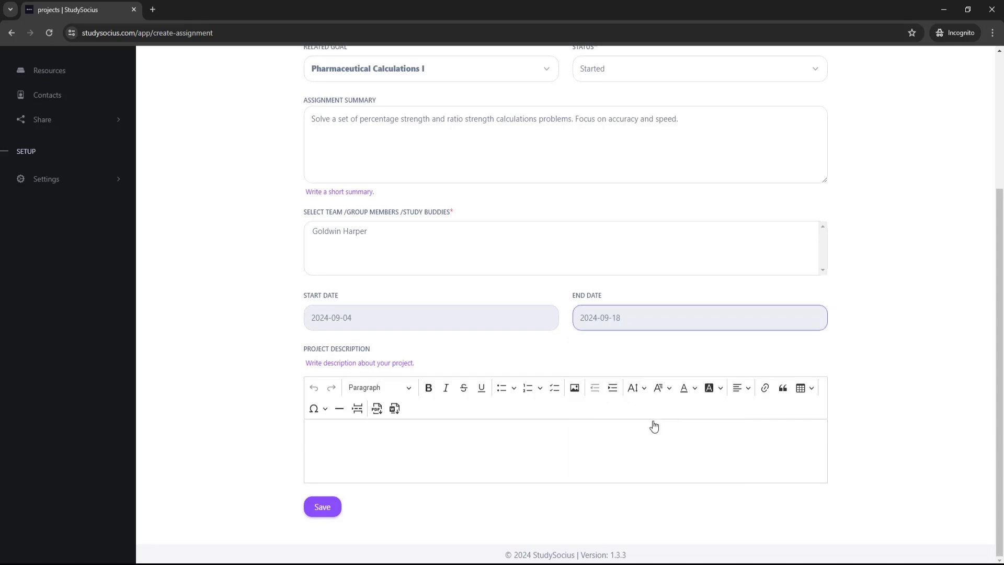
Step: Set the project description to "Regular practice problems are assigned to build proficiency in percentage strength and ratio strength calculations."
{"action": "left_click", "coordinate": [355, 452]}
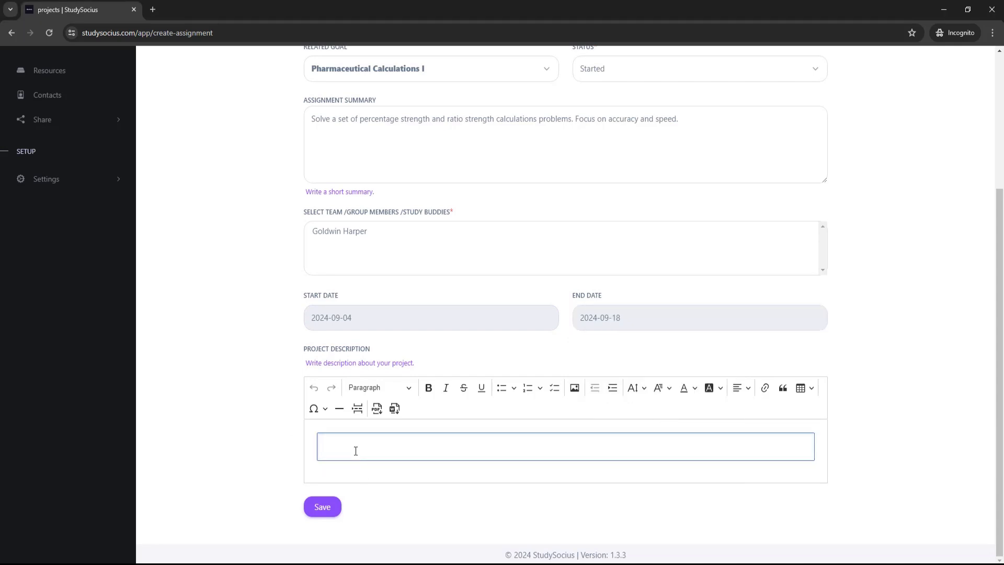
{"action": "type", "text": "Regular practice problems are assigned to build proficiency in percentage strength and ratio strength calculations"}
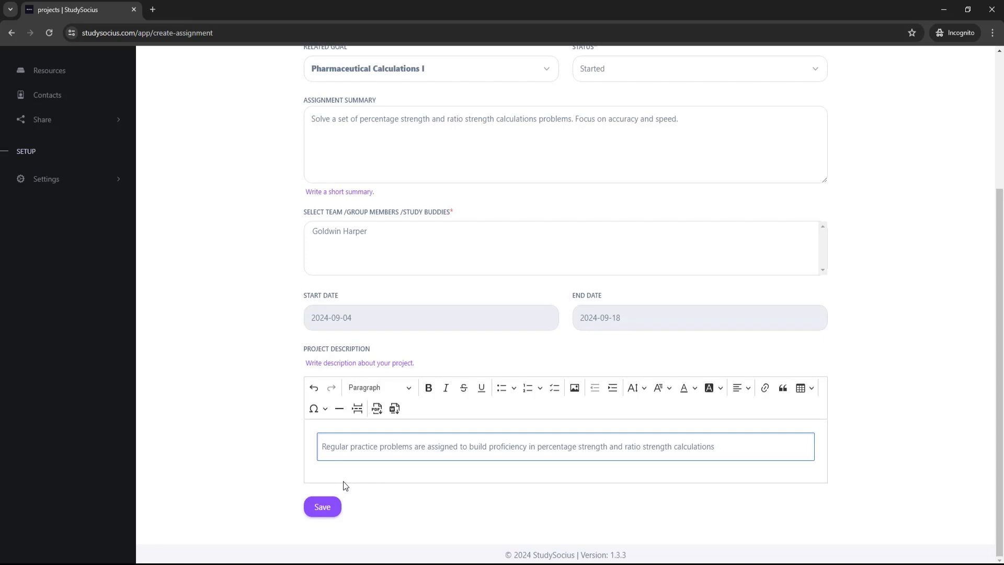
{"action": "left_click", "coordinate": [324, 510]}
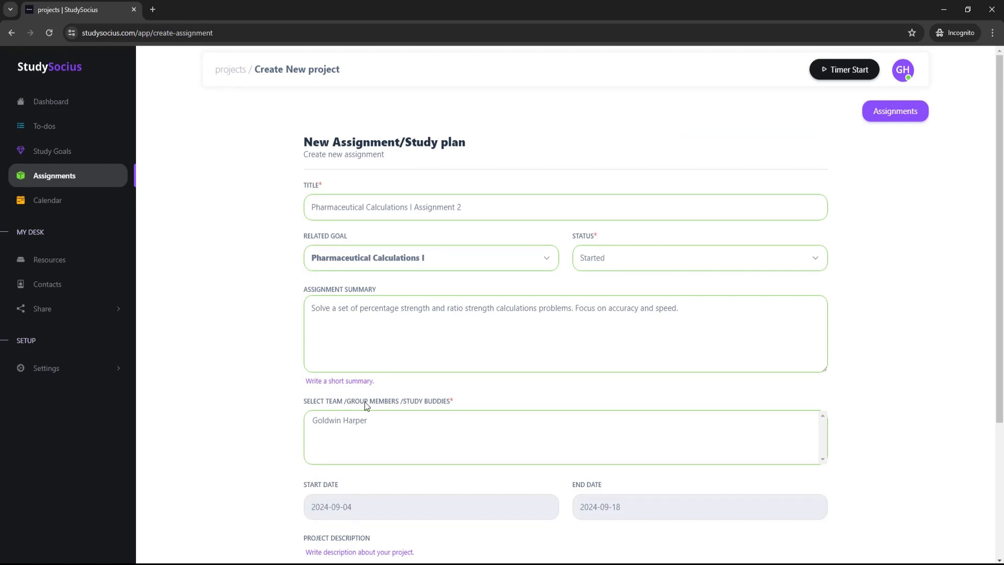
Step: Select the listed study buddy as the assignment's team member and save the new assignment
{"action": "left_click", "coordinate": [353, 428]}
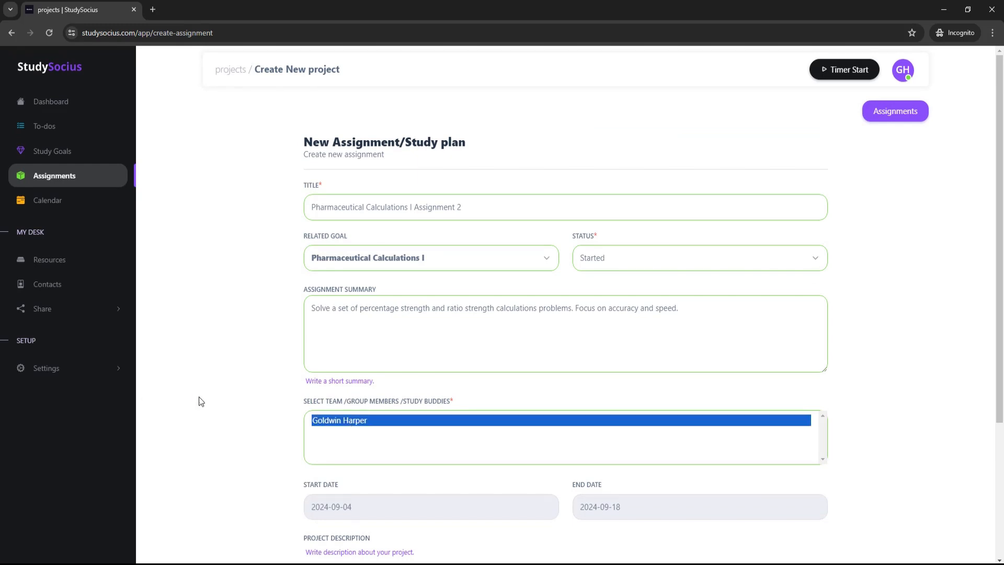
{"action": "scroll", "coordinate": [240, 399], "scroll_direction": "down", "scroll_amount": 4}
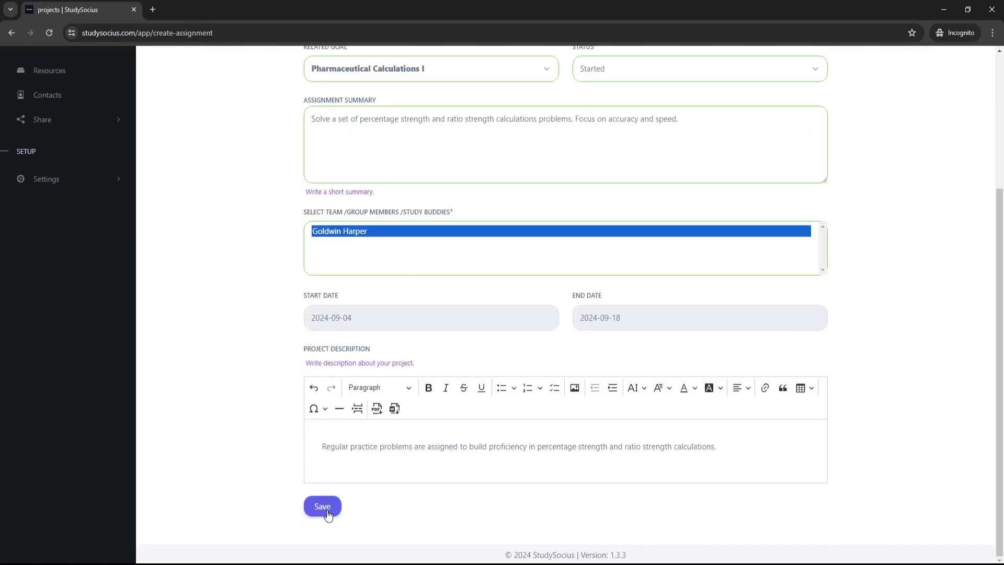
{"action": "left_click", "coordinate": [327, 511]}
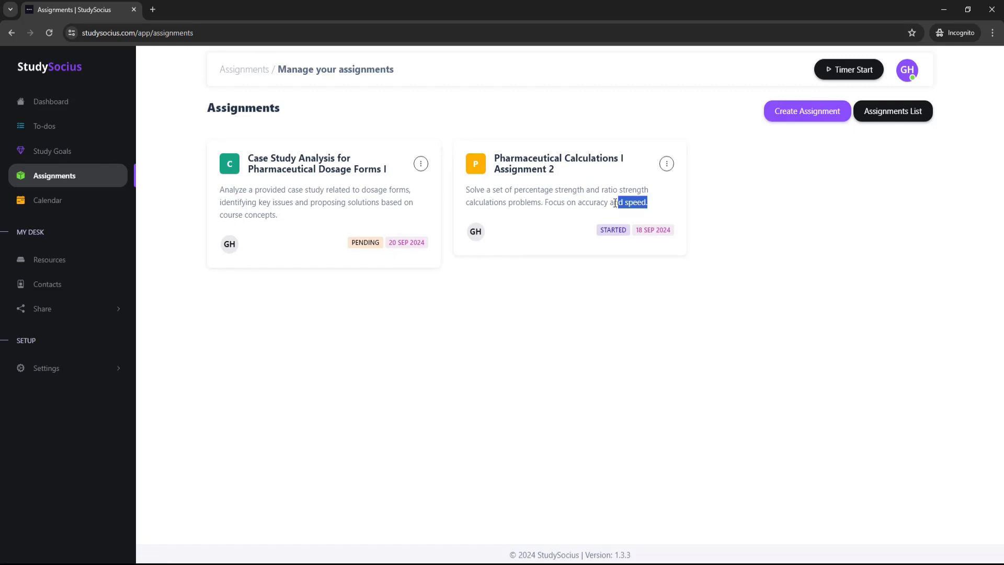
Step: Copy the summary text of Pharmaceutical Calculations I Assignment 2 and start a new task in that assignment
{"action": "left_click_drag", "start_coordinate": [615, 203], "coordinate": [463, 196]}
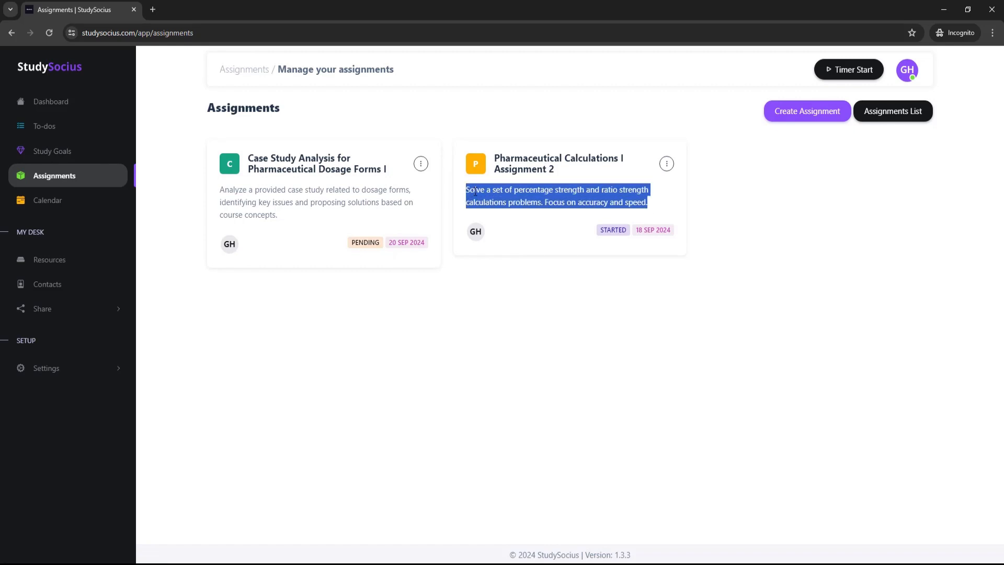
{"action": "left_click", "coordinate": [511, 170]}
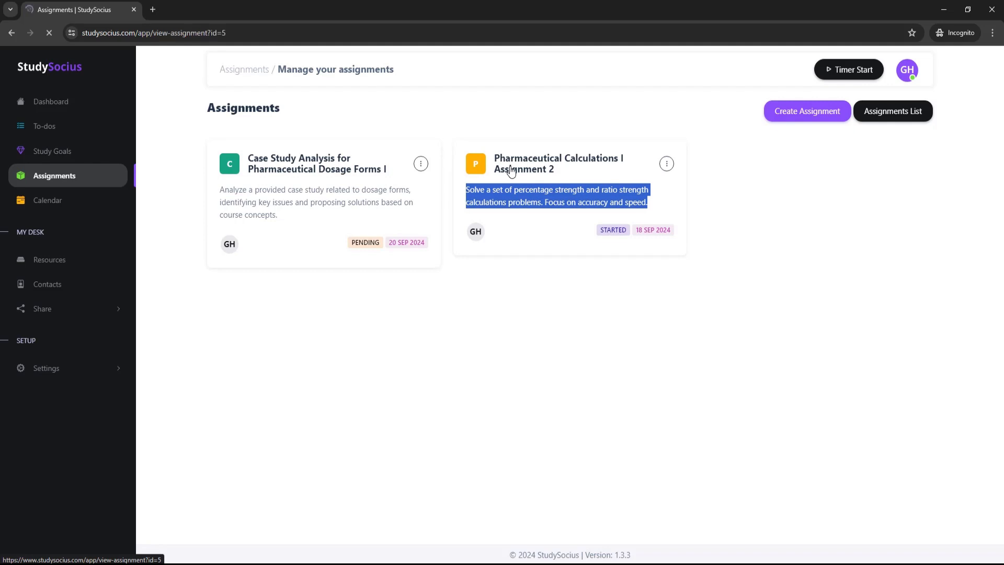
{"action": "left_click", "coordinate": [282, 259]}
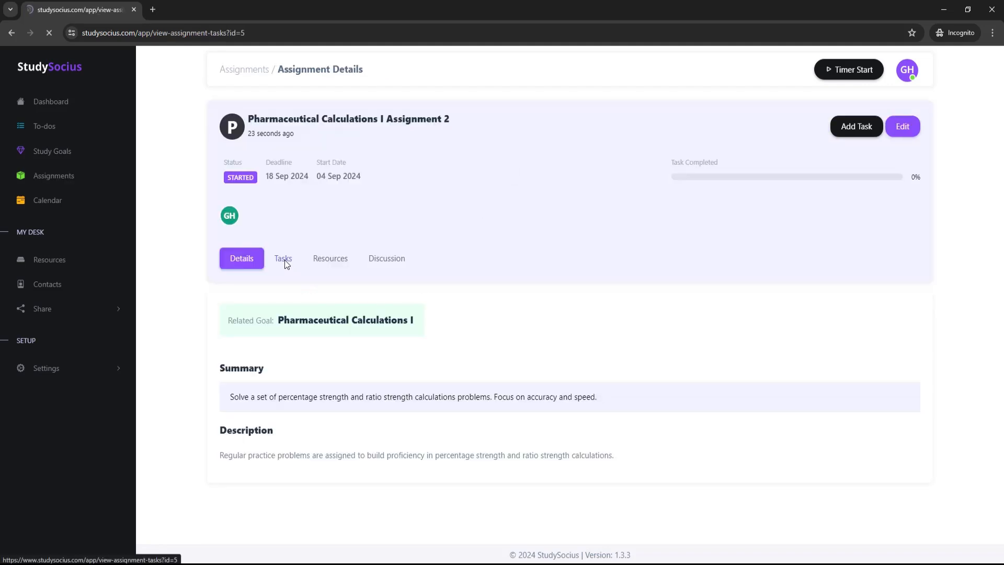
{"action": "left_click", "coordinate": [836, 121]}
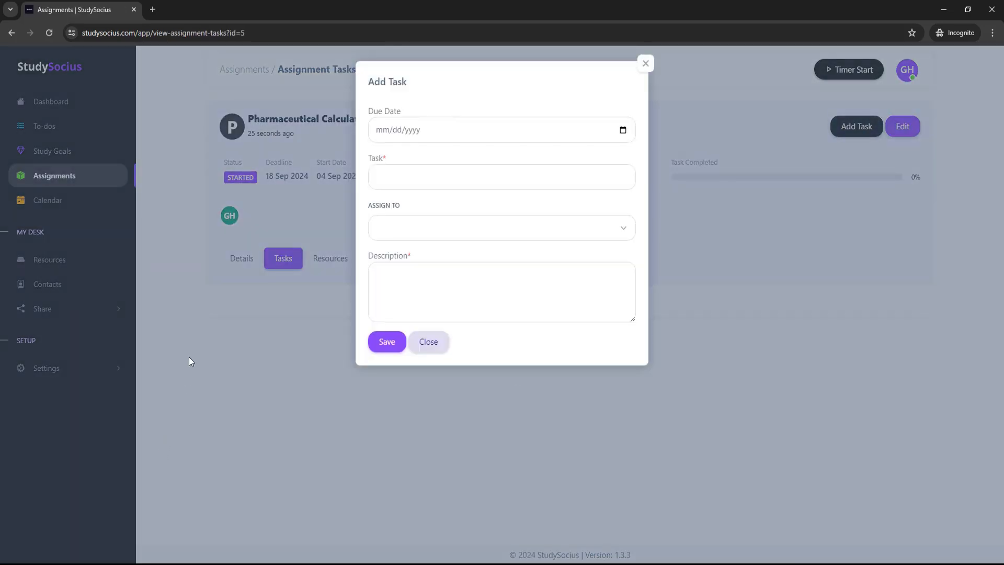
Step: Set the task's due date to 09/16/2024 and its name to "Solve a set of percentage strength and ratio strength calculations problems. Focus on accuracy and speed."
{"action": "left_click", "coordinate": [397, 139]}
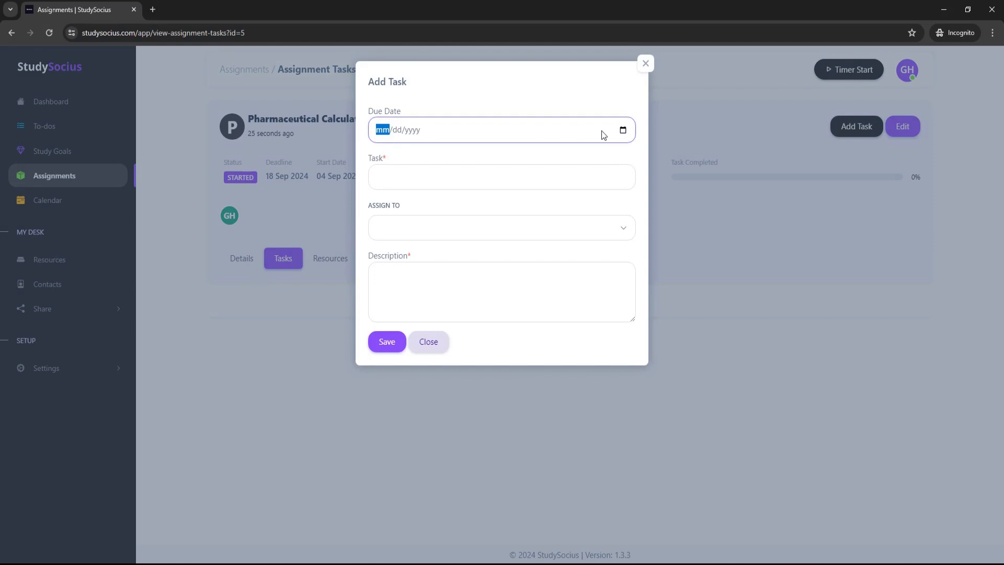
{"action": "left_click", "coordinate": [623, 131]}
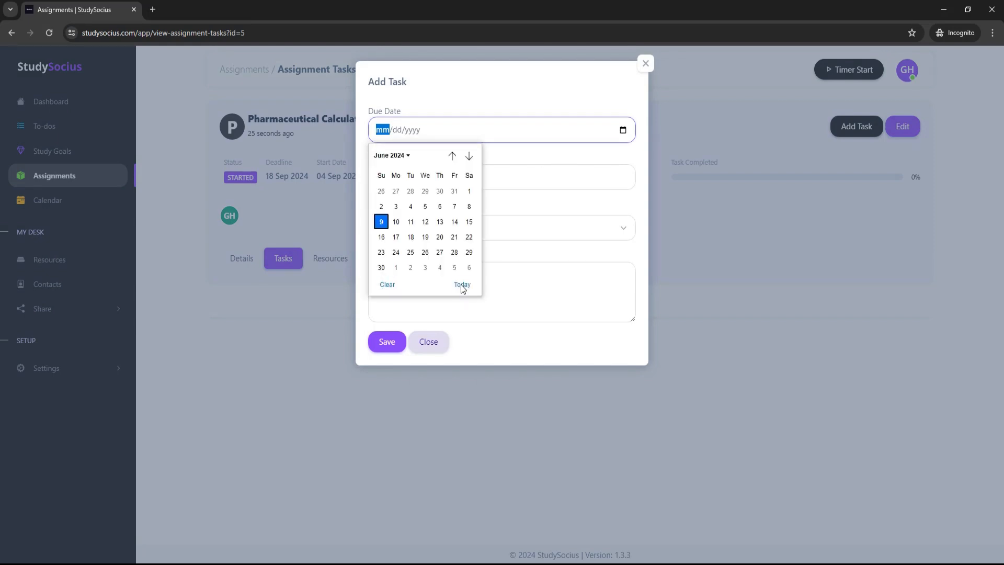
{"action": "left_click", "coordinate": [391, 156]}
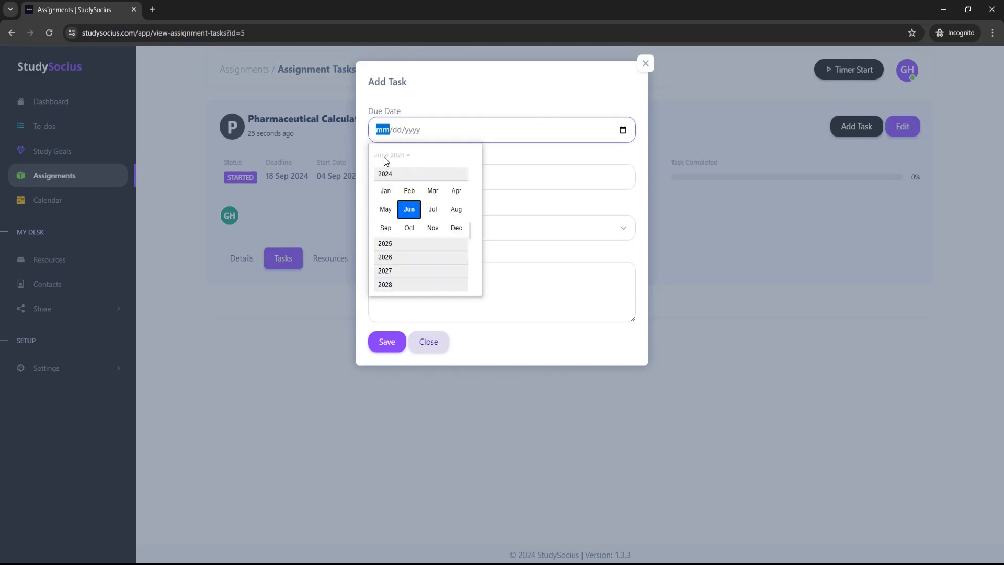
{"action": "left_click", "coordinate": [390, 232]}
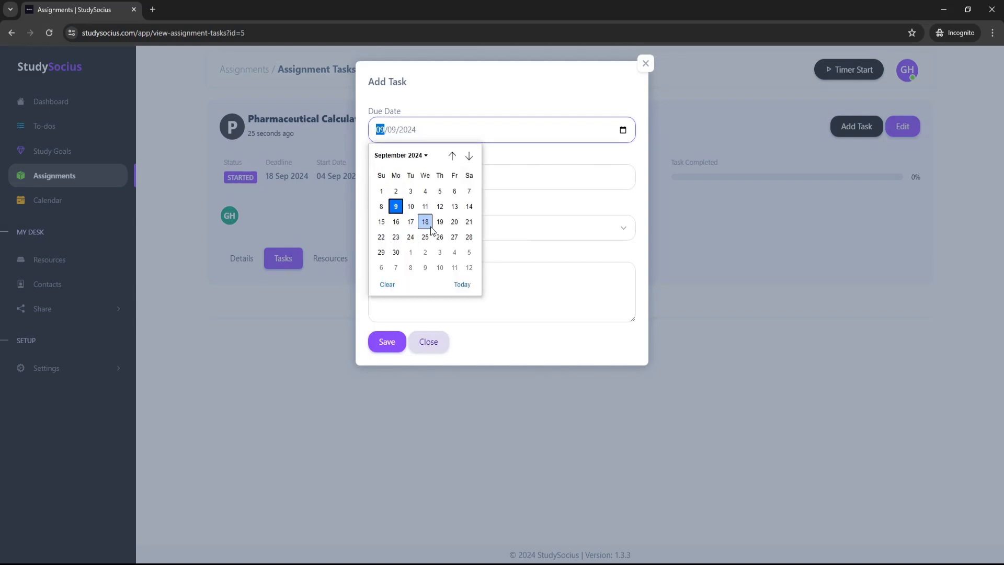
{"action": "left_click", "coordinate": [396, 222]}
{"action": "left_click", "coordinate": [410, 178]}
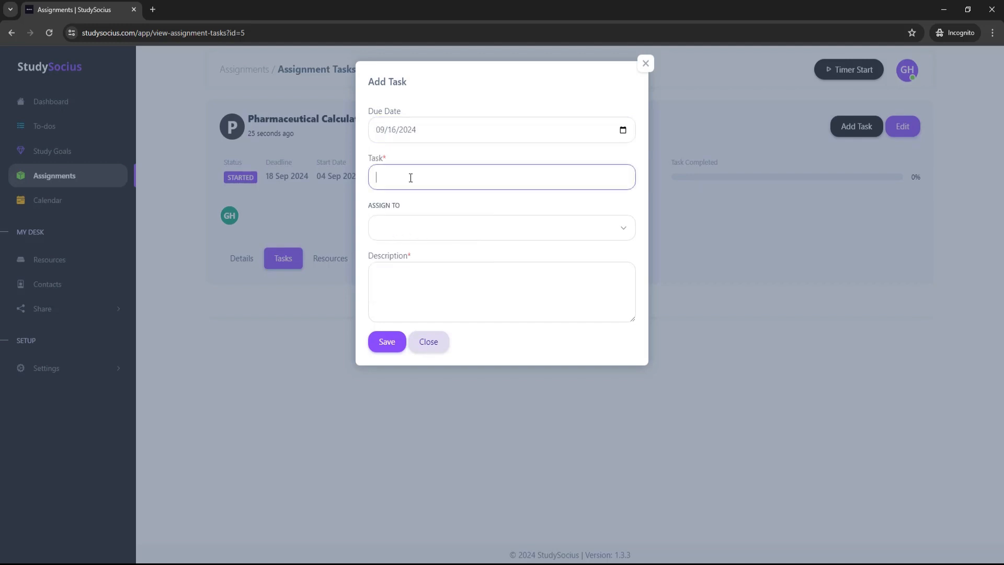
{"action": "key", "text": "ctrl+v"}
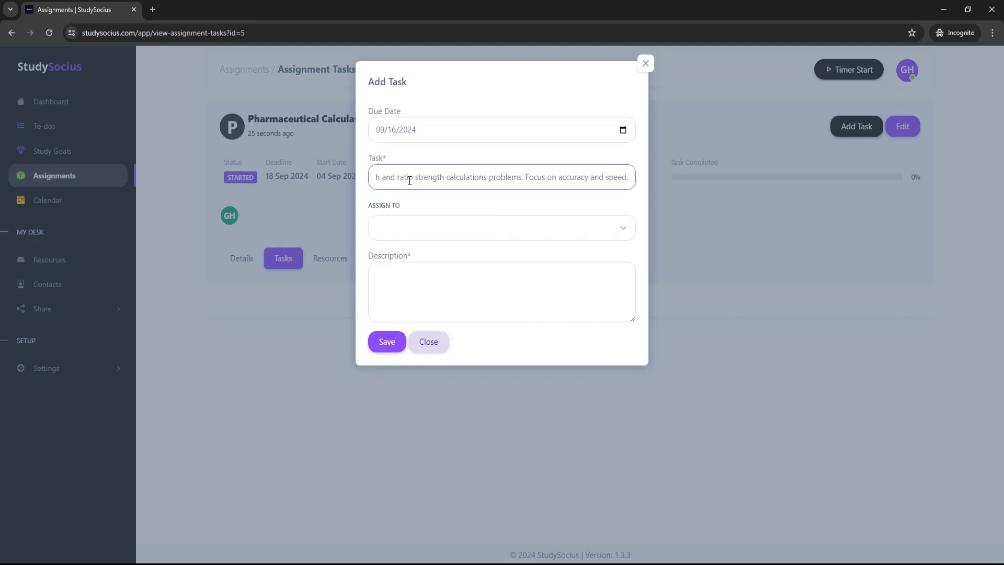
Step: Assign the task to the assignment's team member, describe it as "Complete and submit assignment." and save it
{"action": "left_click", "coordinate": [442, 223]}
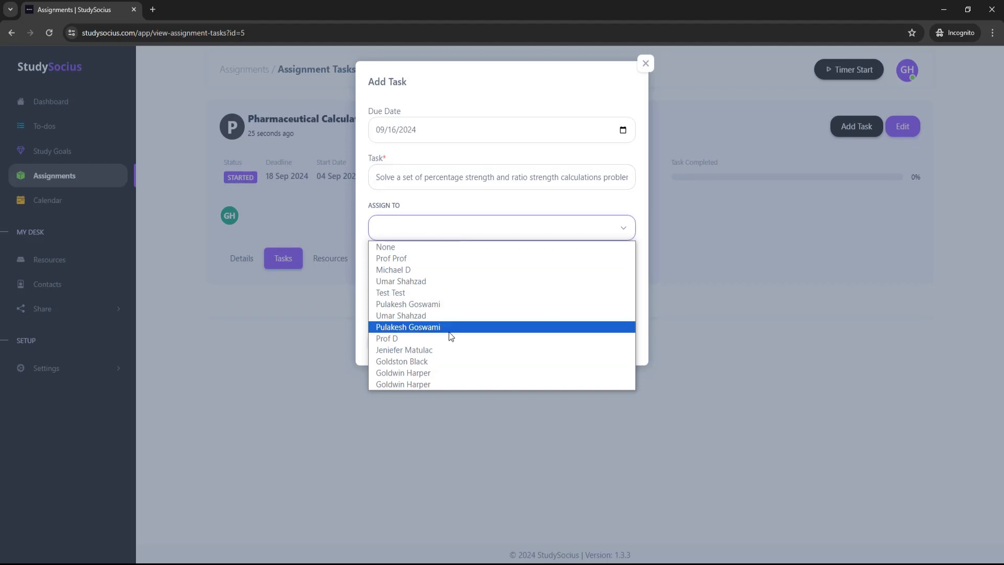
{"action": "left_click", "coordinate": [443, 374]}
{"action": "left_click", "coordinate": [416, 282]}
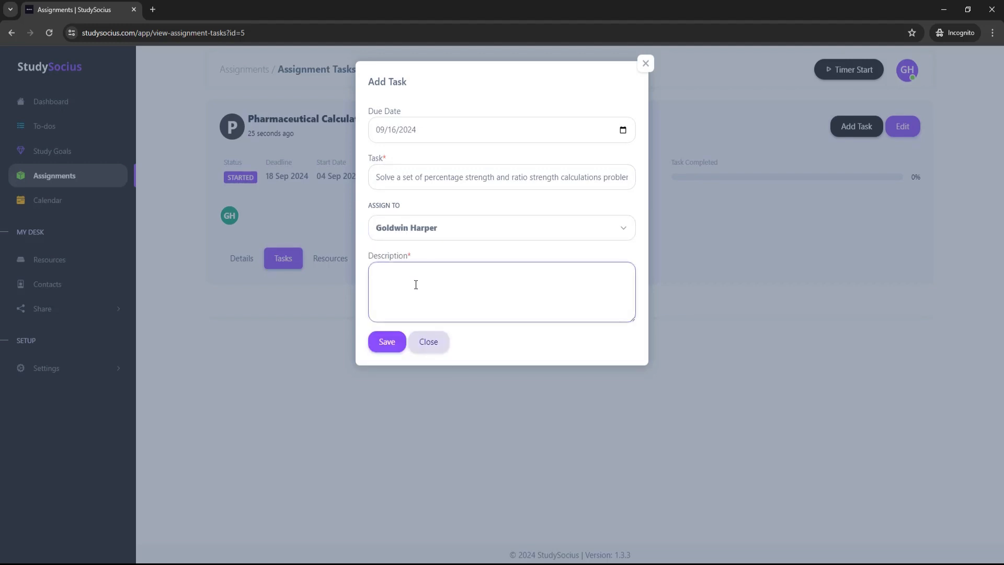
{"action": "key", "text": "alt+Tab"}
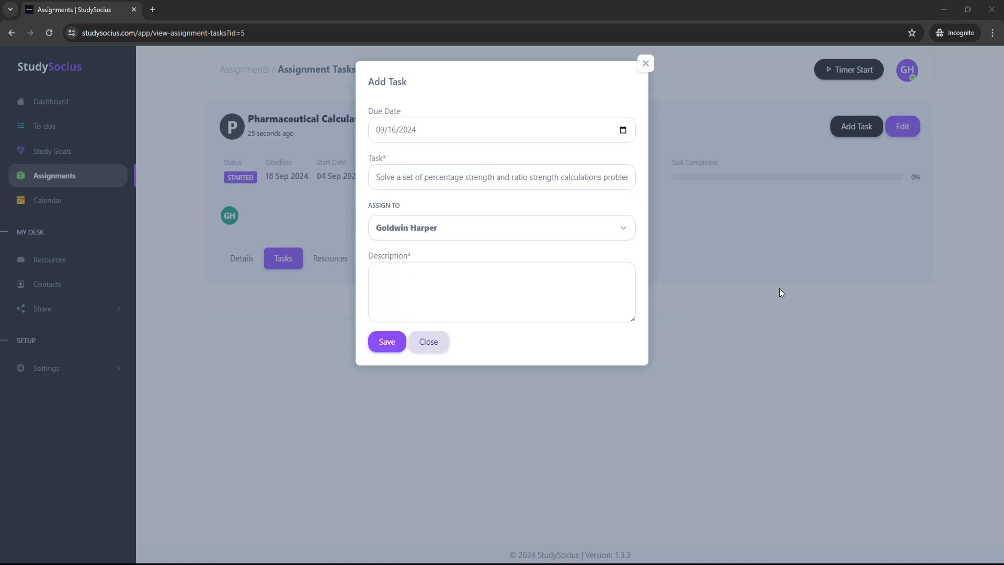
{"action": "left_click", "coordinate": [468, 291]}
{"action": "type", "text": "Complete and submit assignment."}
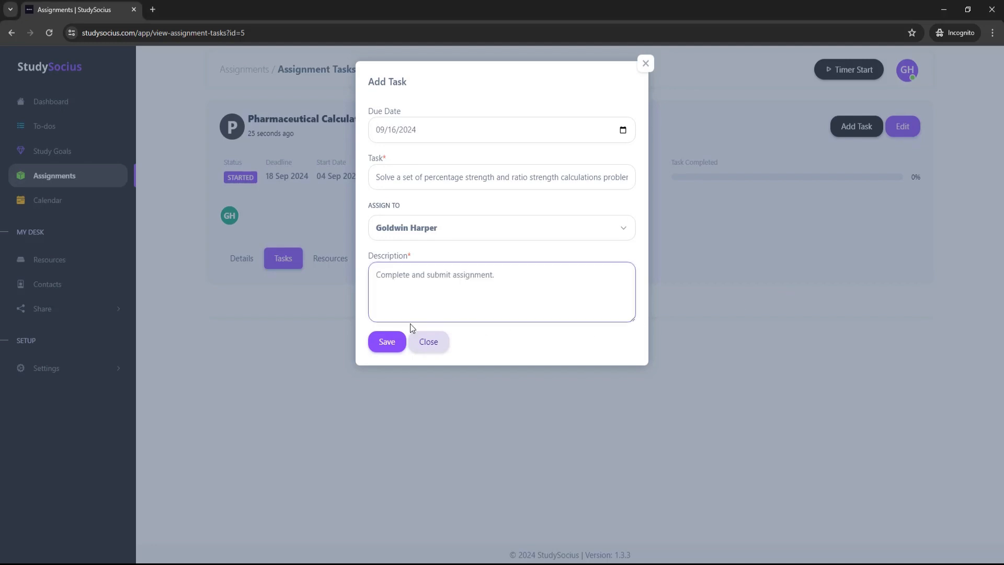
{"action": "left_click", "coordinate": [387, 341]}
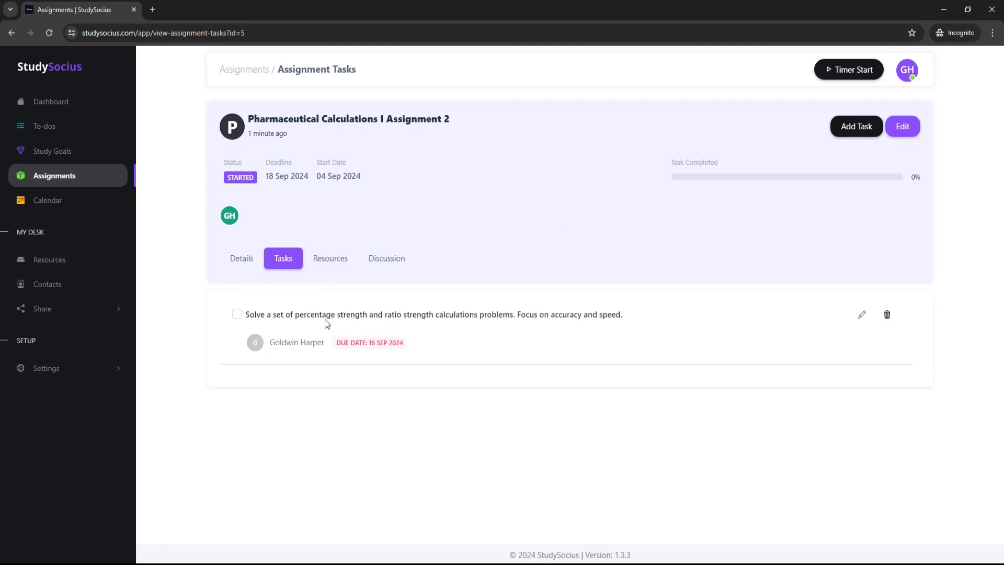
Step: Examine the assignment's resources, discussion and details pages, plus the dashboard's statistics and recent assignments
{"action": "left_click", "coordinate": [331, 259]}
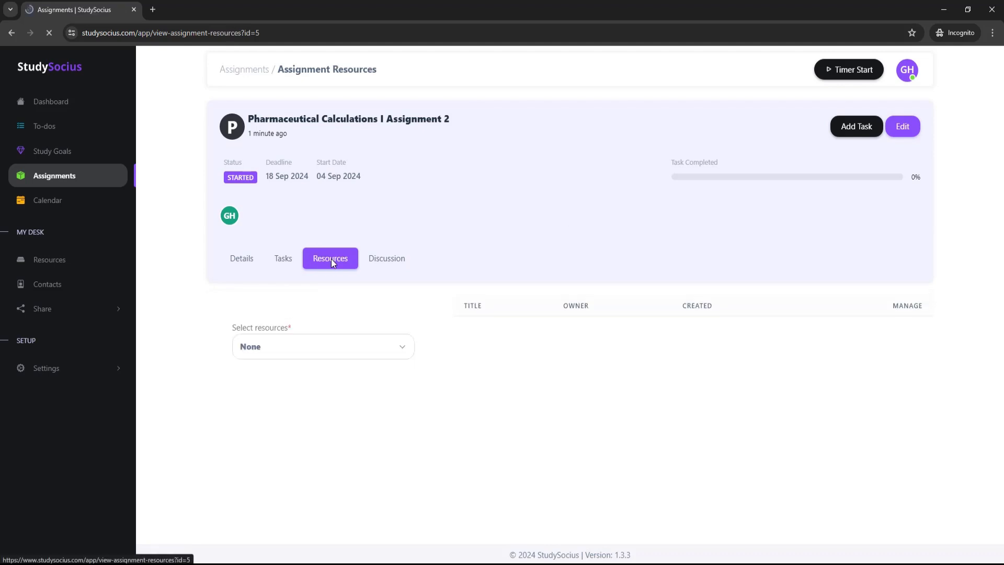
{"action": "left_click", "coordinate": [376, 264]}
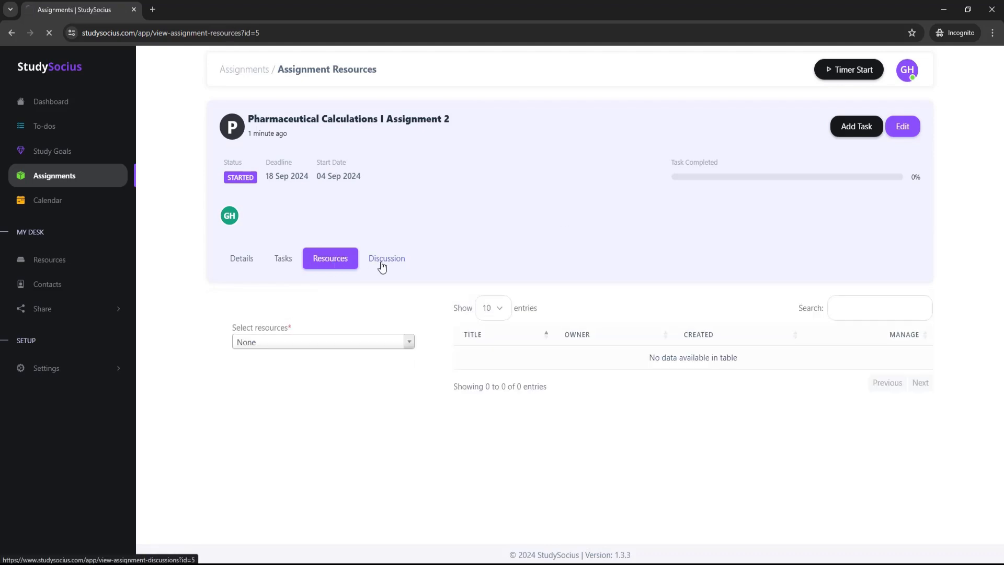
{"action": "left_click", "coordinate": [239, 267]}
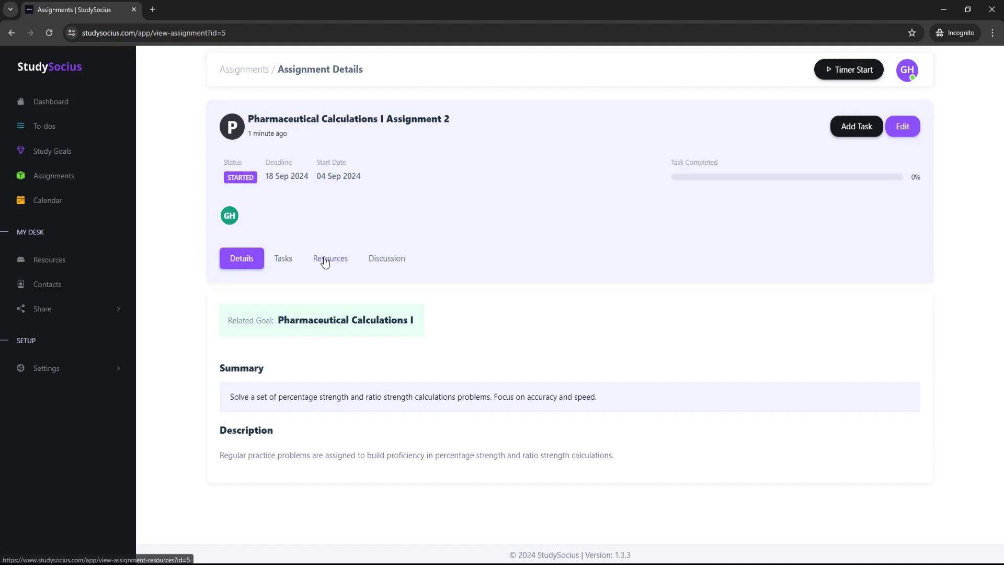
{"action": "left_click", "coordinate": [72, 108]}
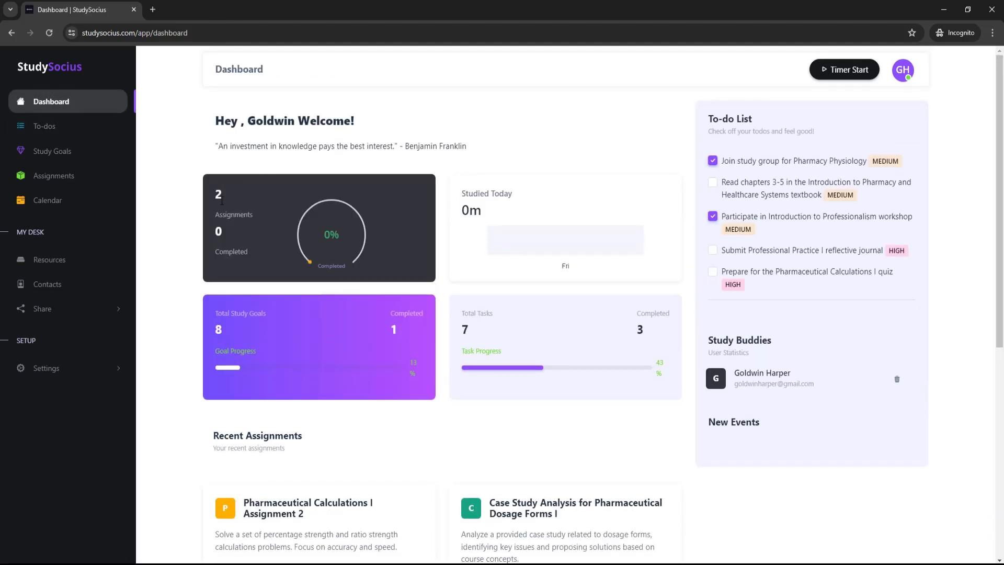
{"action": "scroll", "coordinate": [258, 246], "scroll_direction": "down", "scroll_amount": 2}
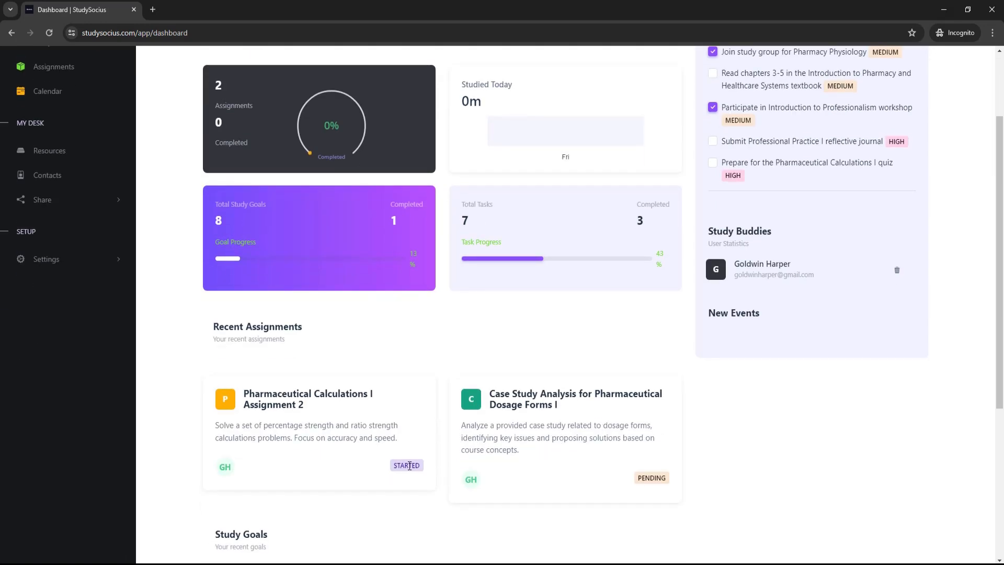
{"action": "scroll", "coordinate": [242, 376], "scroll_direction": "up", "scroll_amount": 2}
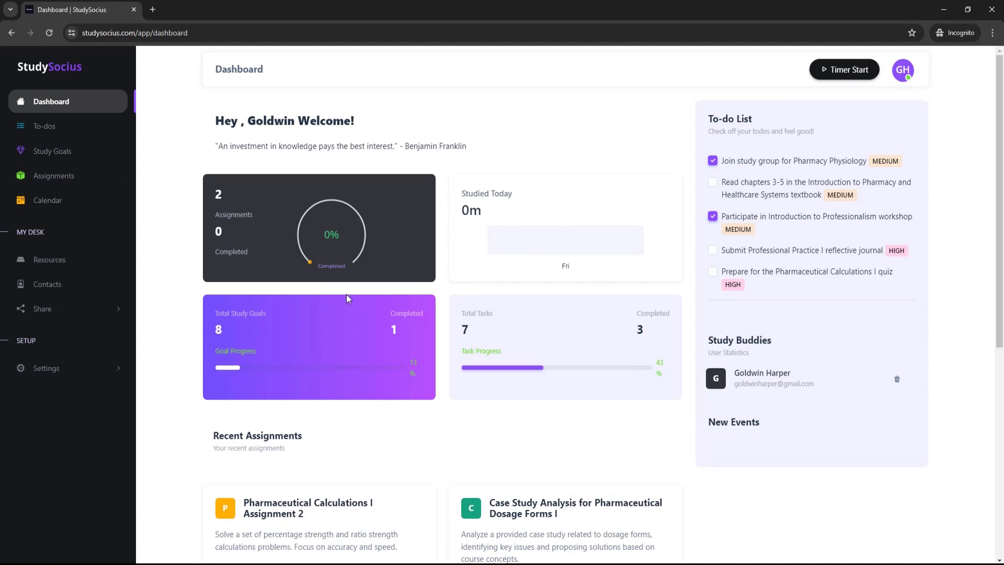
Step: Mark the percentage strength and ratio strength task in Pharmaceutical Calculations I Assignment 2 as completed
{"action": "left_click", "coordinate": [61, 175]}
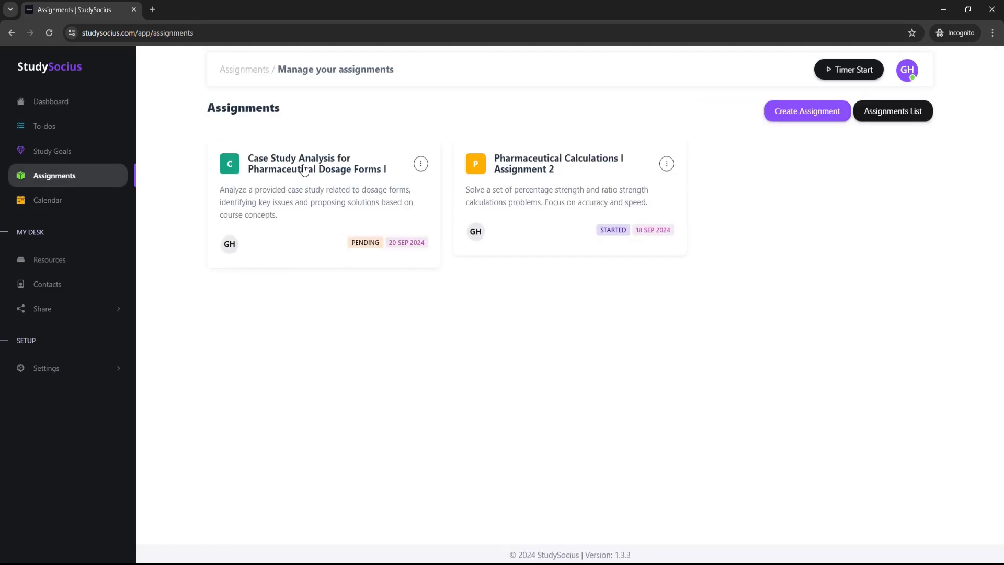
{"action": "left_click", "coordinate": [530, 173]}
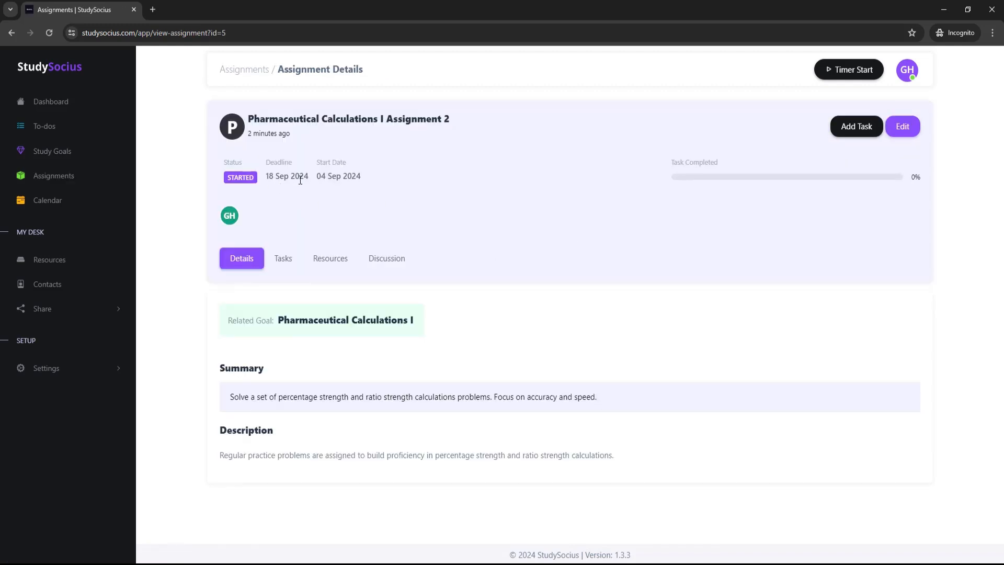
{"action": "left_click", "coordinate": [284, 266]}
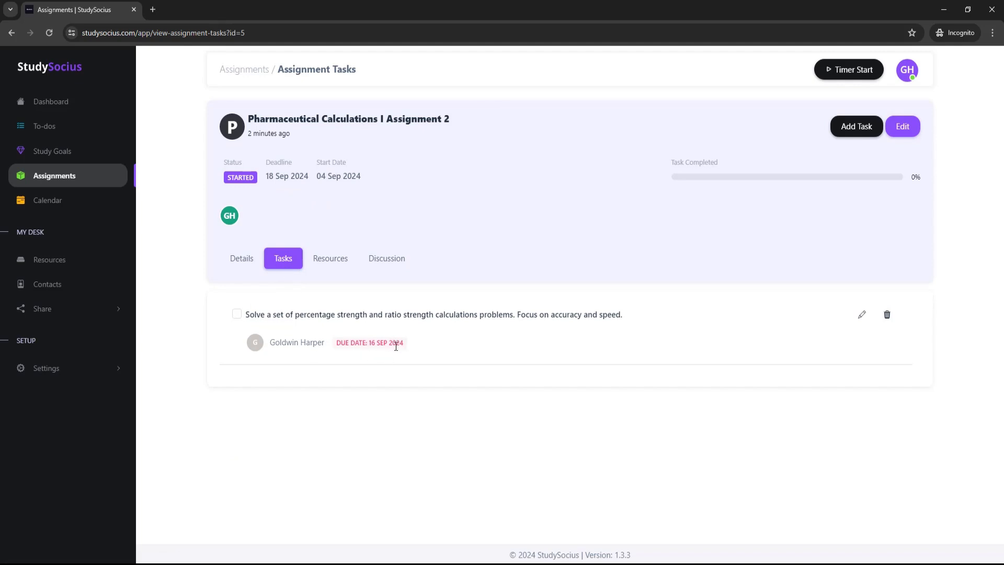
{"action": "left_click", "coordinate": [238, 315]}
Step: Review the assignment's completion progress on its details and tasks pages, the dashboard's assignment statistics and the assignments overview
{"action": "left_click", "coordinate": [241, 264]}
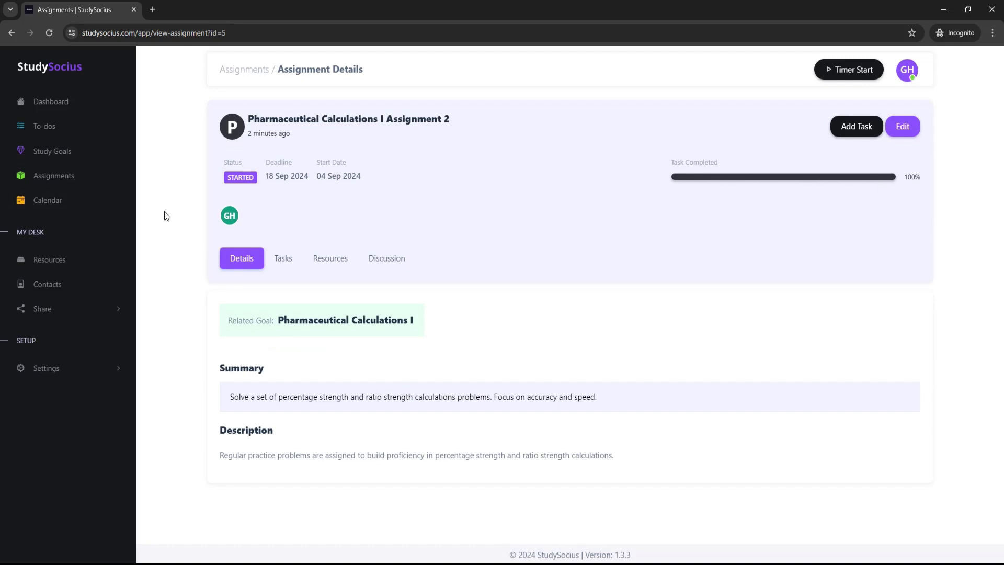
{"action": "left_click", "coordinate": [73, 106]}
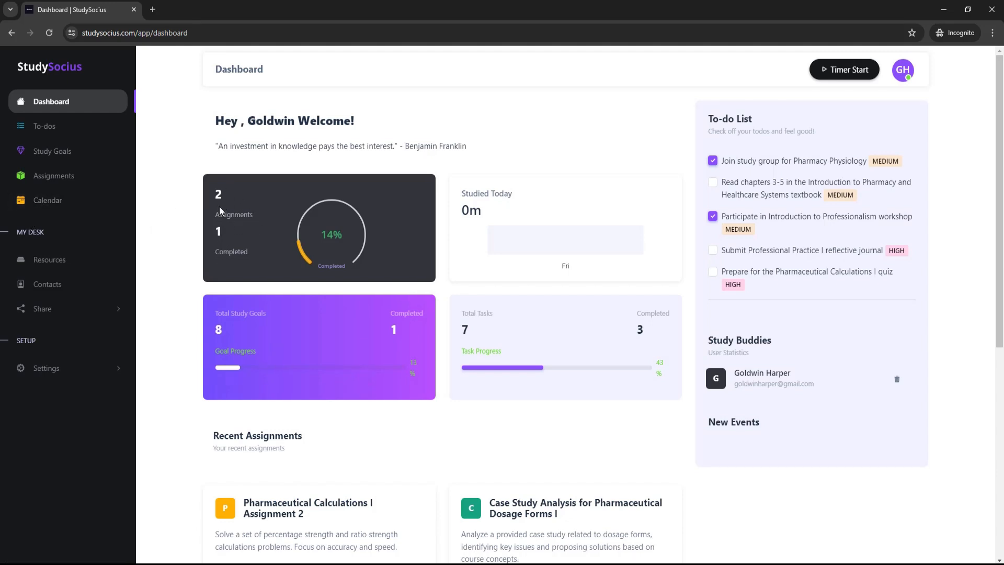
{"action": "scroll", "coordinate": [302, 451], "scroll_direction": "down", "scroll_amount": 1}
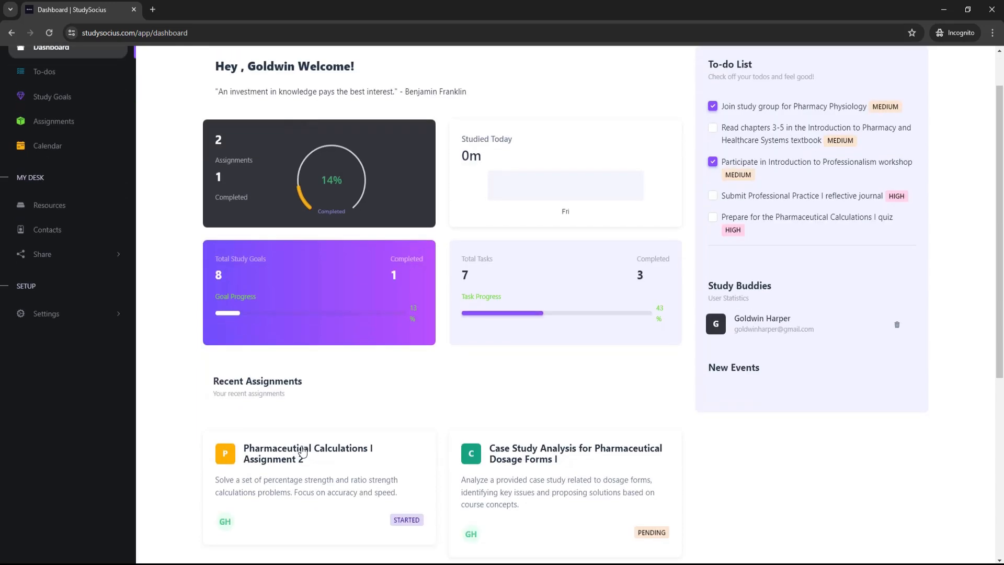
{"action": "scroll", "coordinate": [303, 451], "scroll_direction": "down", "scroll_amount": 1}
{"action": "scroll", "coordinate": [67, 139], "scroll_direction": "up", "scroll_amount": 1}
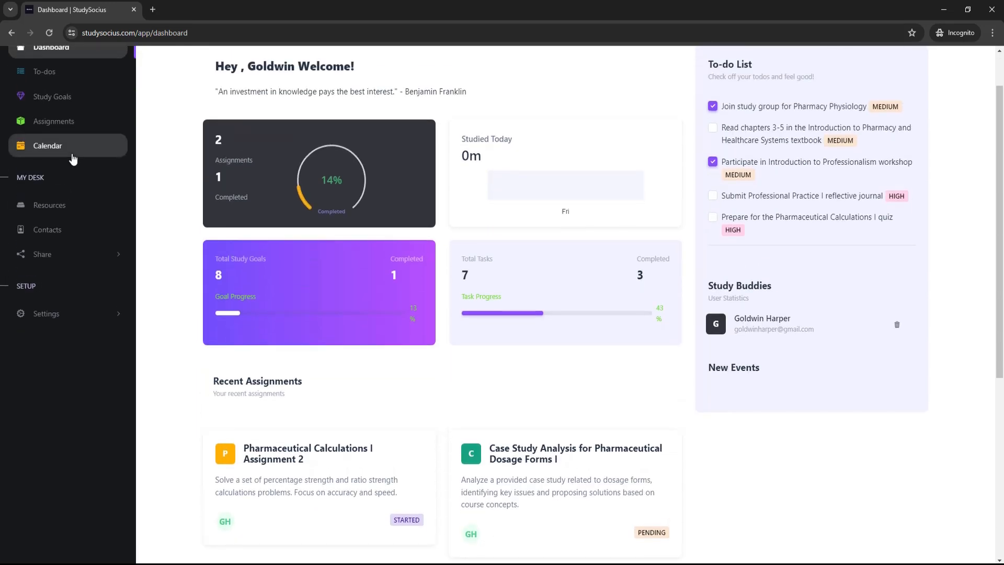
{"action": "left_click", "coordinate": [73, 124]}
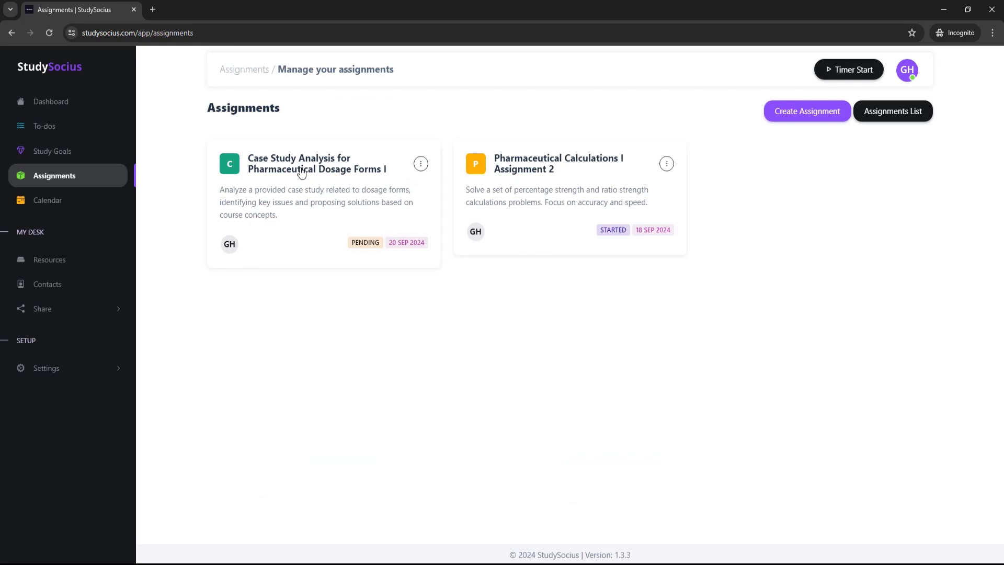
{"action": "left_click", "coordinate": [515, 173]}
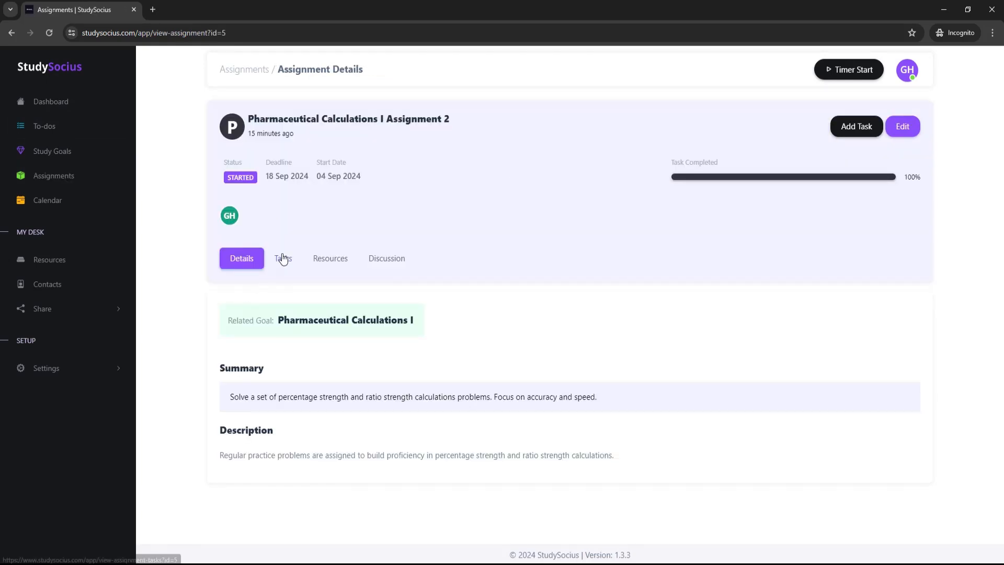
{"action": "left_click", "coordinate": [283, 259]}
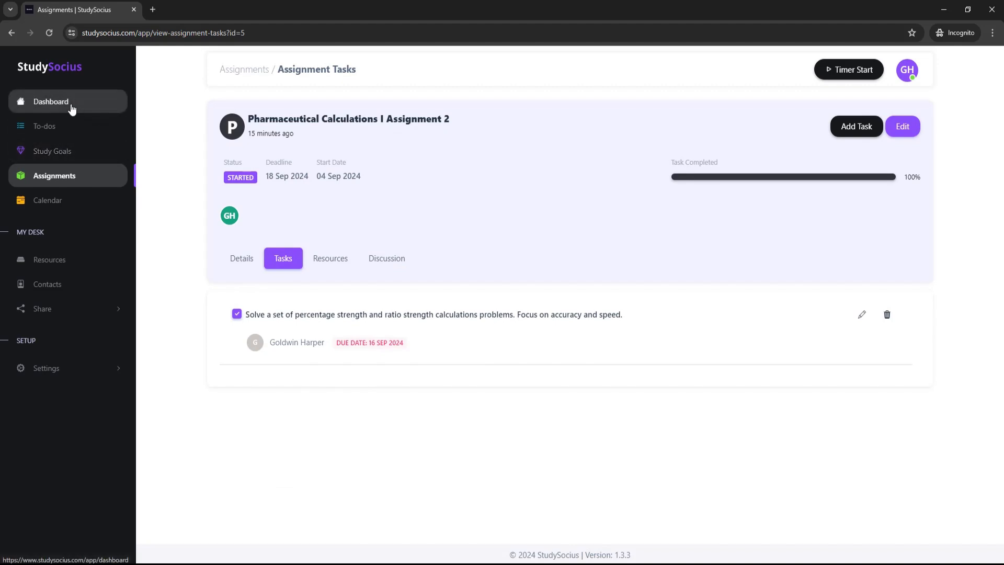
{"action": "left_click", "coordinate": [72, 178]}
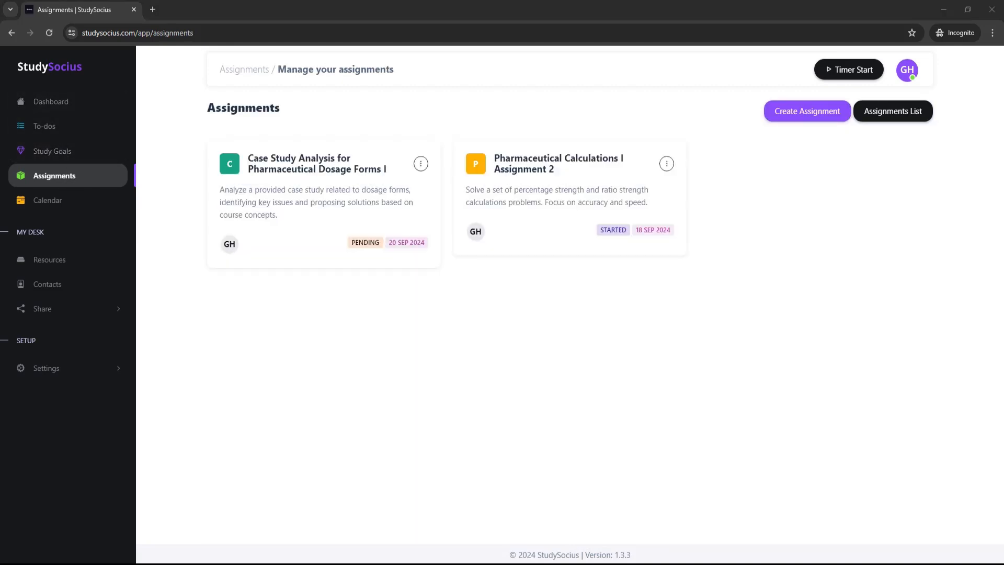